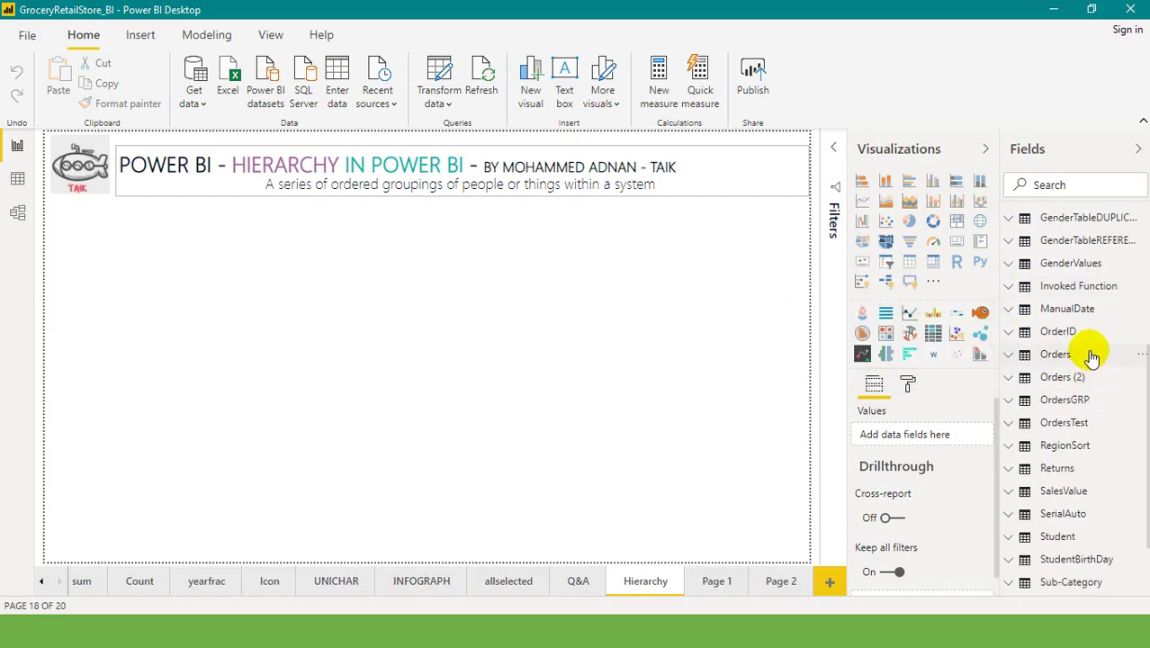
Create a column chart from Orders > Order Date's Date Hierarchy (Year, Quarter, Month, Day).
{"action": "left_click", "coordinate": [1091, 356]}
{"action": "scroll", "coordinate": [1091, 358], "scroll_direction": "down", "scroll_amount": 4}
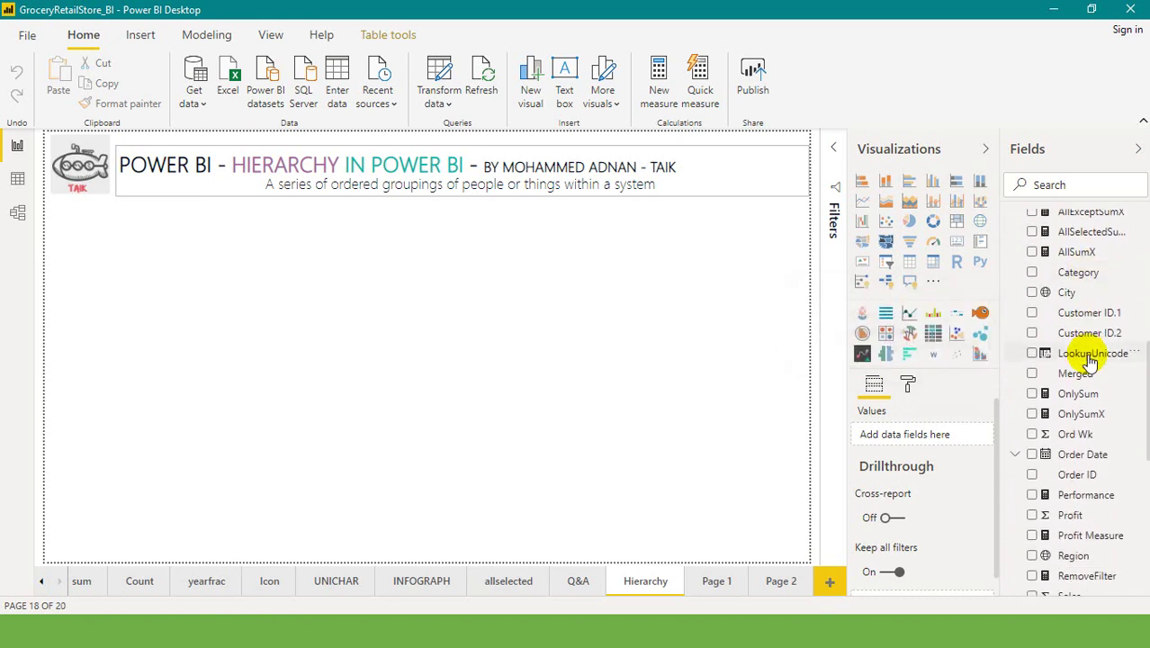
{"action": "scroll", "coordinate": [1091, 358], "scroll_direction": "down", "scroll_amount": 2}
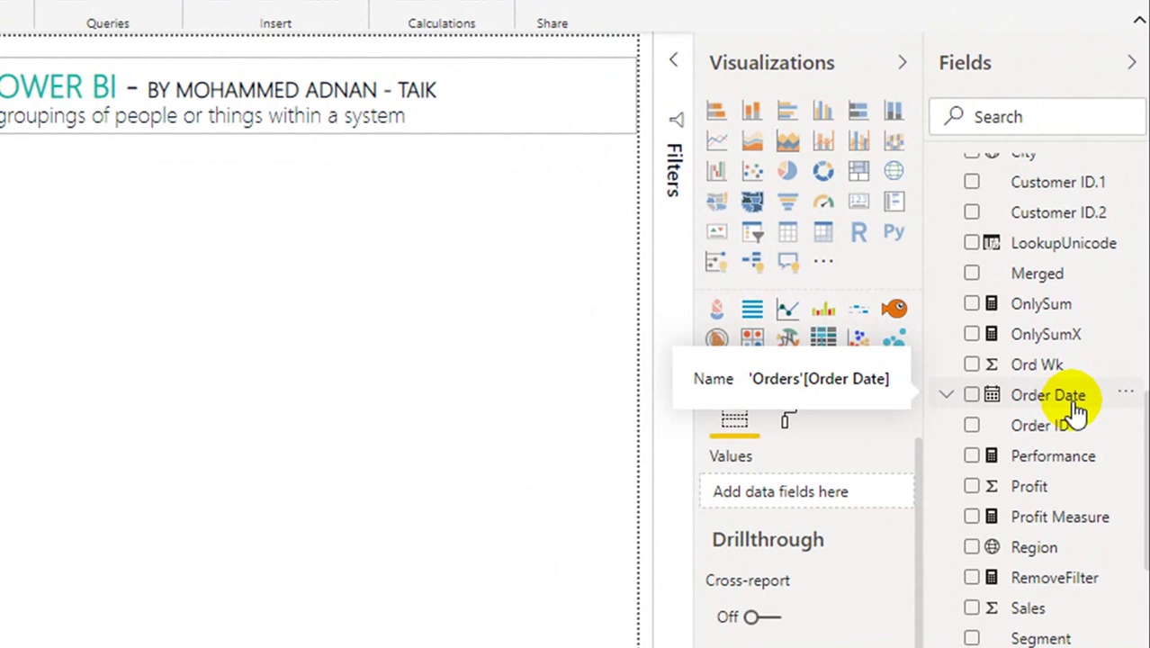
{"action": "left_click", "coordinate": [947, 398]}
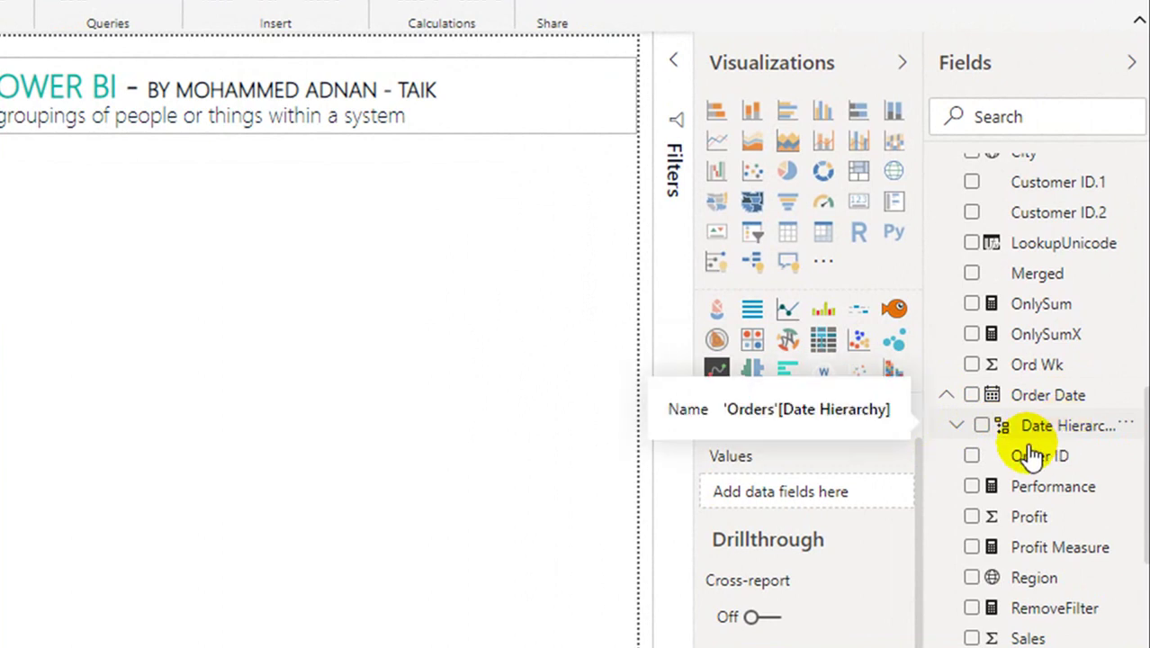
{"action": "left_click", "coordinate": [957, 427]}
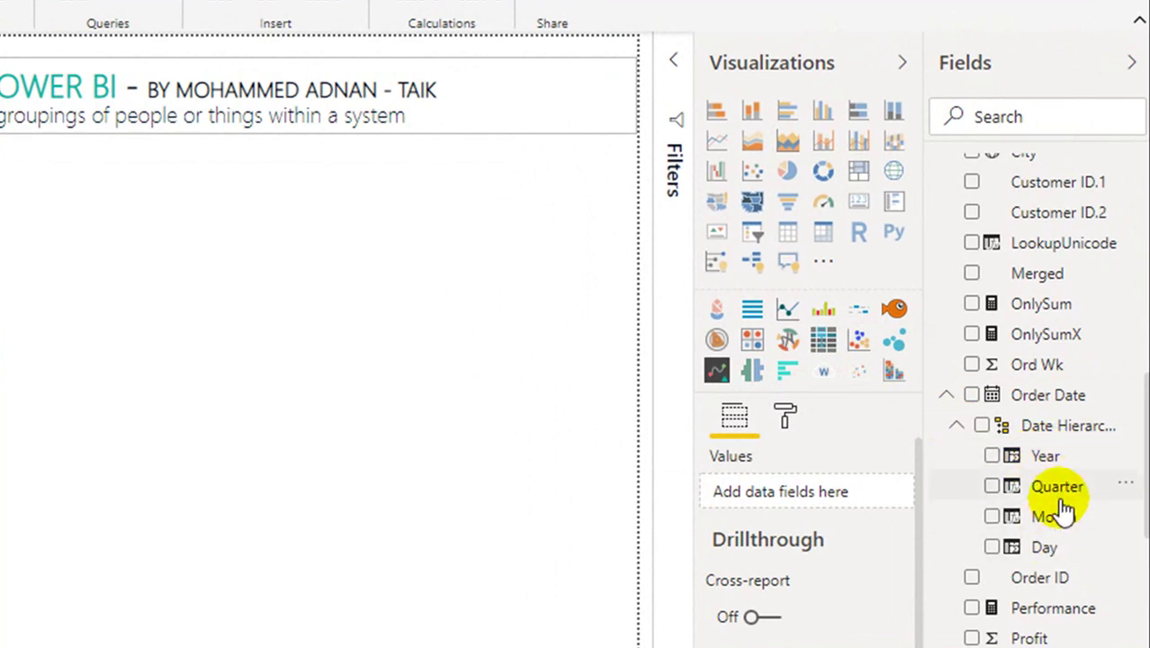
{"action": "left_click", "coordinate": [1003, 428]}
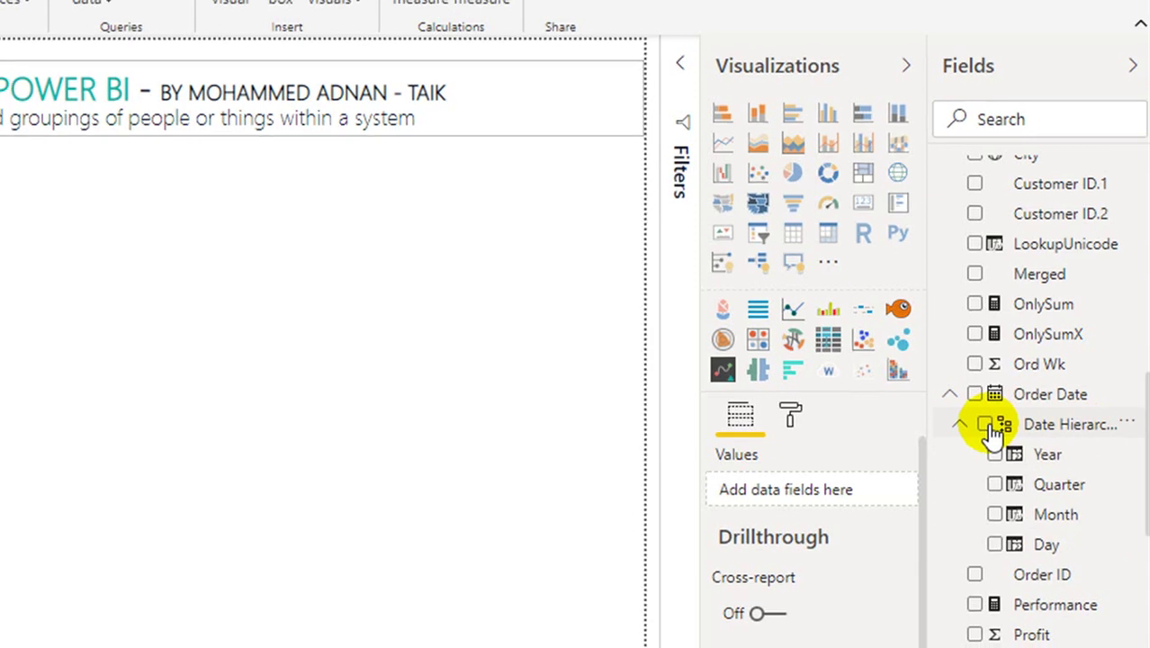
{"action": "scroll", "coordinate": [1079, 450], "scroll_direction": "down", "scroll_amount": 5}
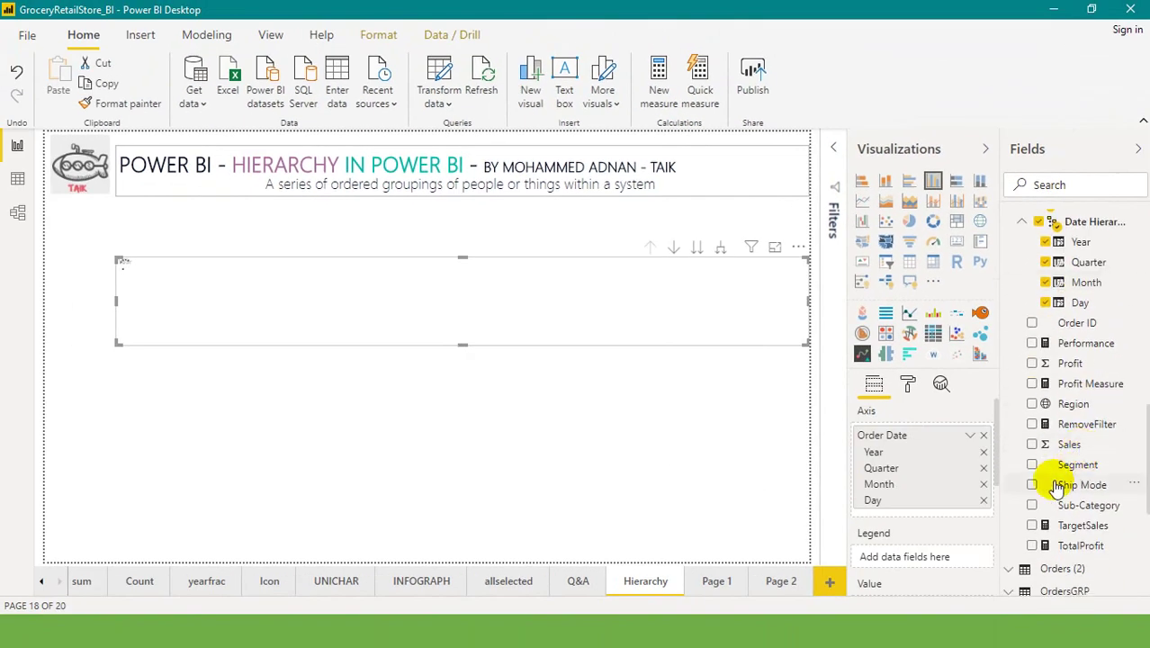
Add Sales to the chart and enlarge the chart to fill the page.
{"action": "left_click", "coordinate": [1069, 443]}
{"action": "left_click_drag", "start_coordinate": [593, 280], "coordinate": [521, 280]}
{"action": "left_click_drag", "start_coordinate": [734, 343], "coordinate": [816, 556]}
Set the X axis, Y axis and Tooltip text size to 15 using the 'text s' format search.
{"action": "left_click", "coordinate": [909, 393]}
{"action": "left_click", "coordinate": [899, 415]}
{"action": "type", "text": "text"}
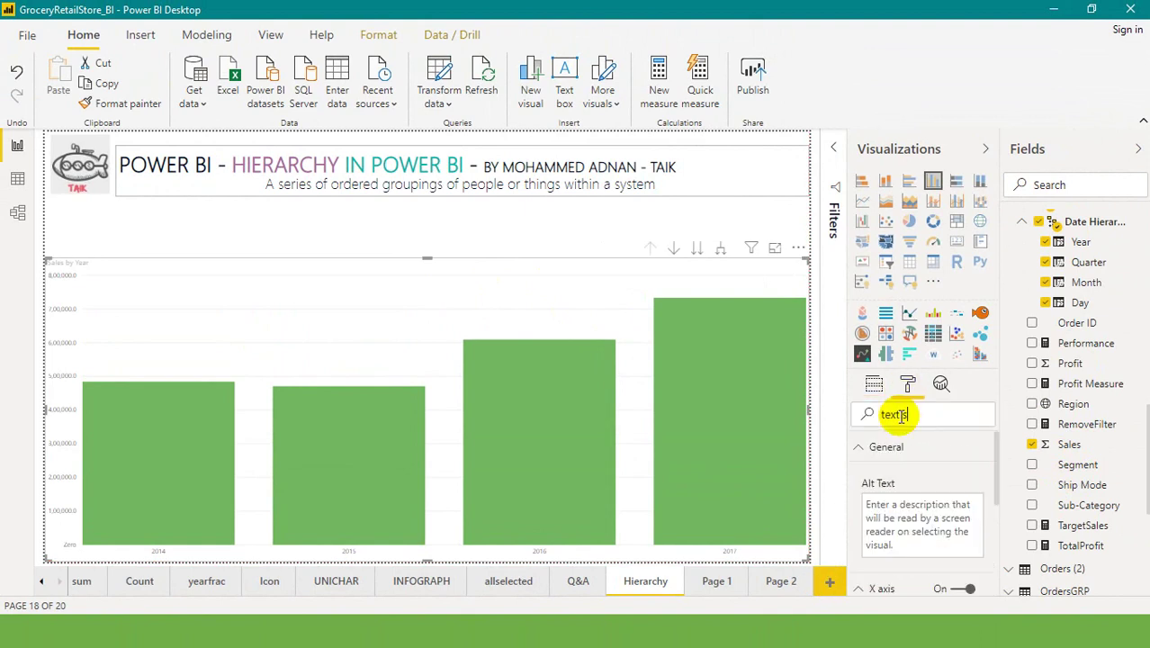
{"action": "type", "text": " s"}
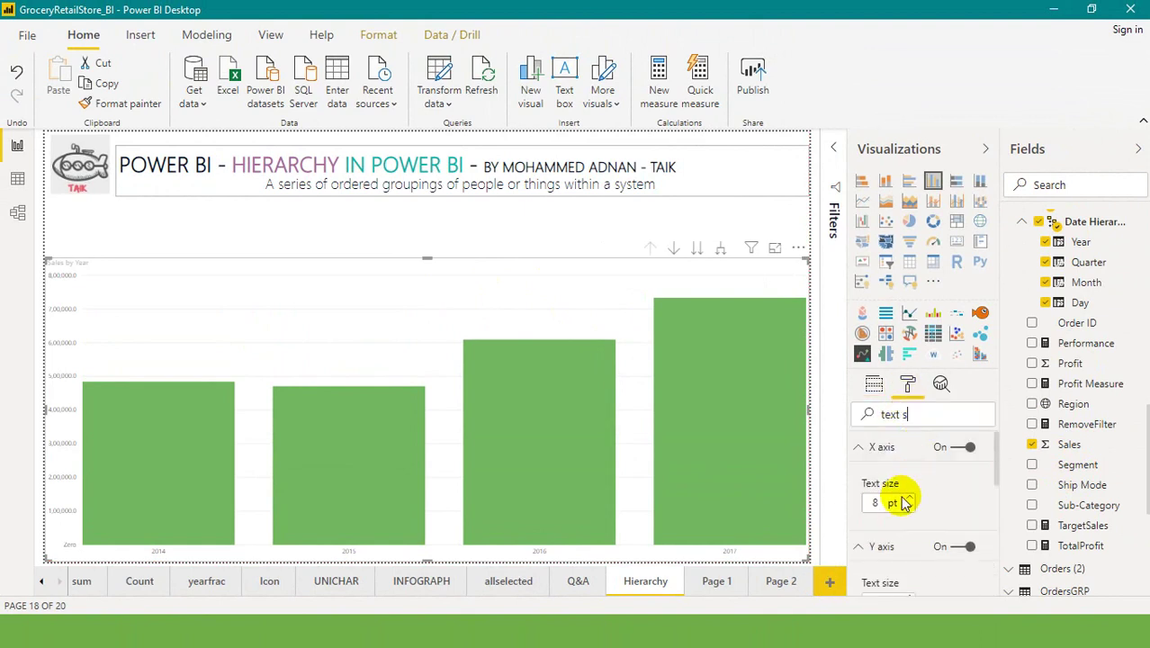
{"action": "type", "text": "15"}
{"action": "scroll", "coordinate": [910, 521], "scroll_direction": "down", "scroll_amount": 1}
{"action": "scroll", "coordinate": [906, 508], "scroll_direction": "down", "scroll_amount": 1}
{"action": "scroll", "coordinate": [870, 504], "scroll_direction": "up", "scroll_amount": 1}
{"action": "double_click", "coordinate": [868, 518]}
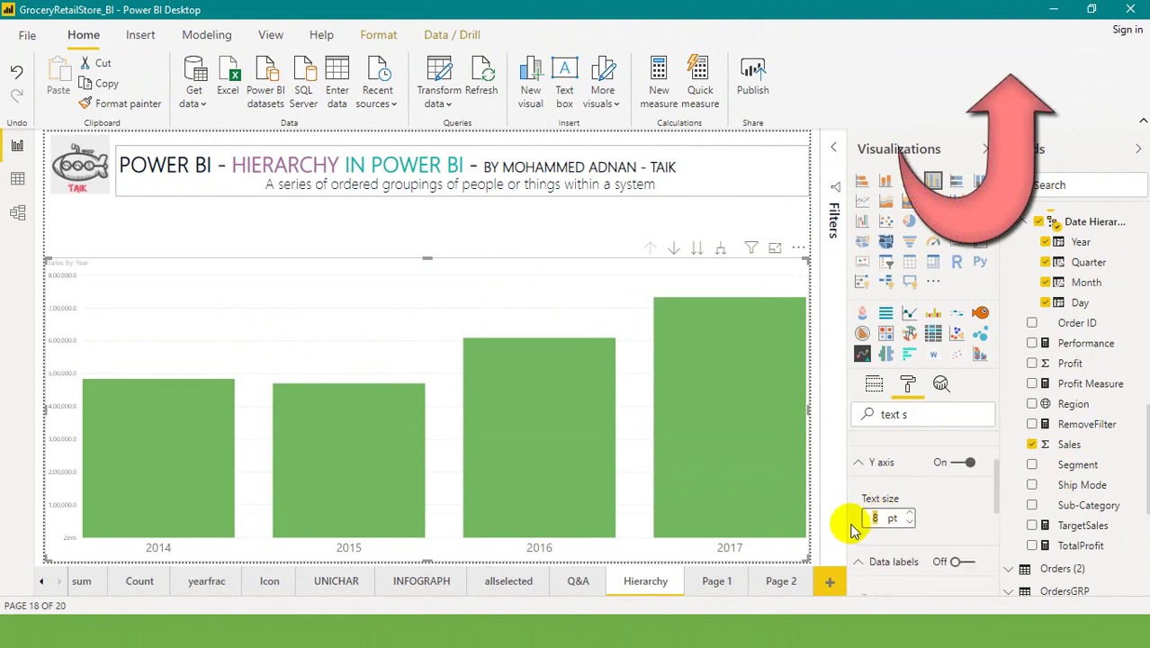
{"action": "type", "text": "15"}
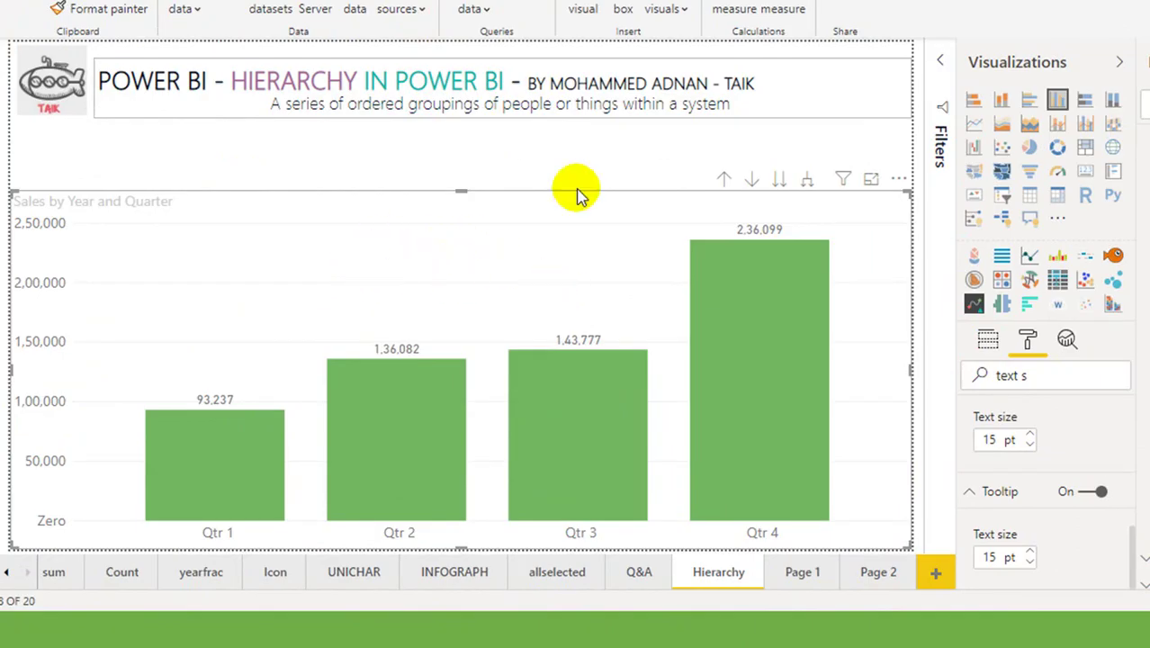
Drill up, enable drill-down, then drill through 2015, Qtr 3 and July to daily sales.
{"action": "left_click", "coordinate": [723, 179]}
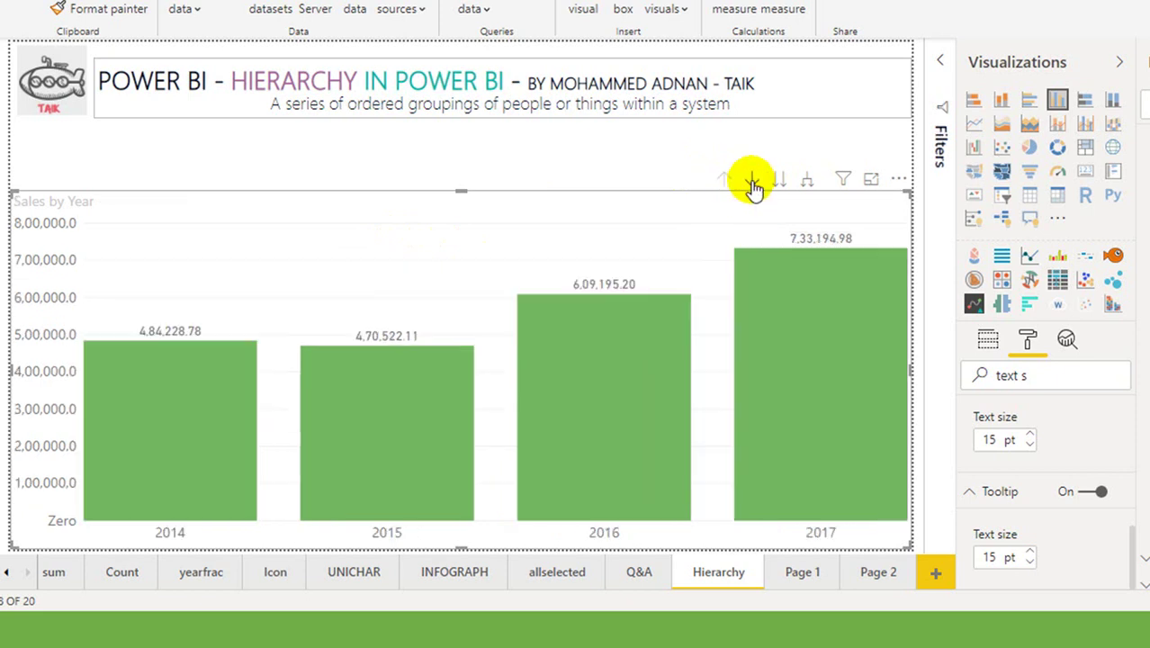
{"action": "left_click", "coordinate": [751, 179]}
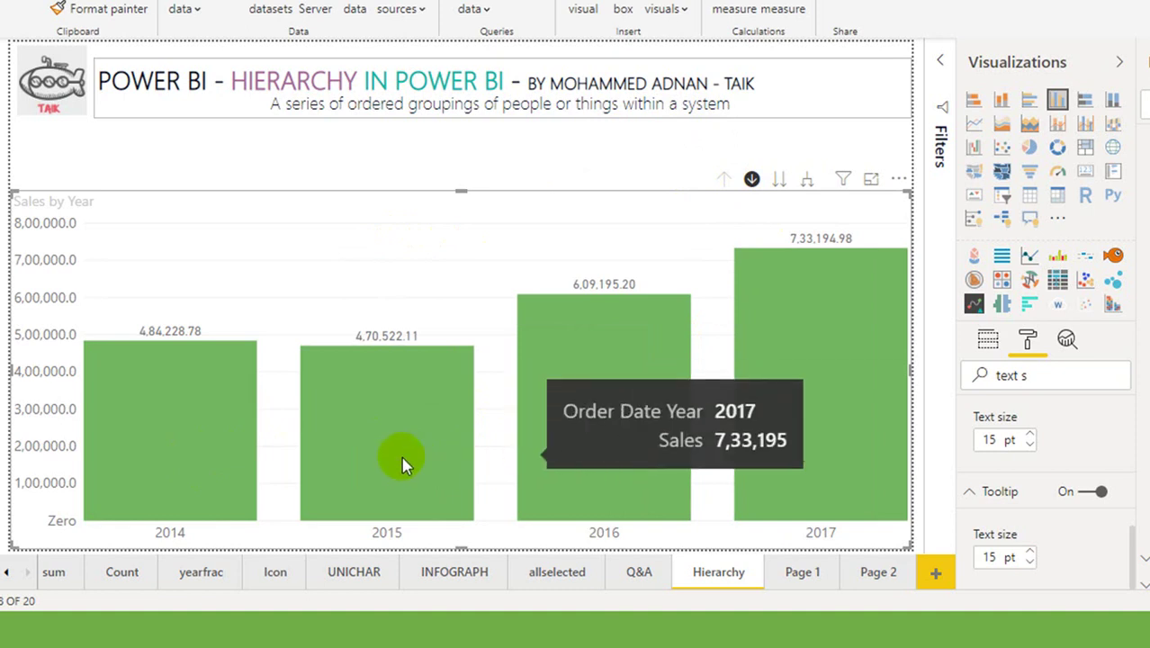
{"action": "left_click", "coordinate": [359, 415]}
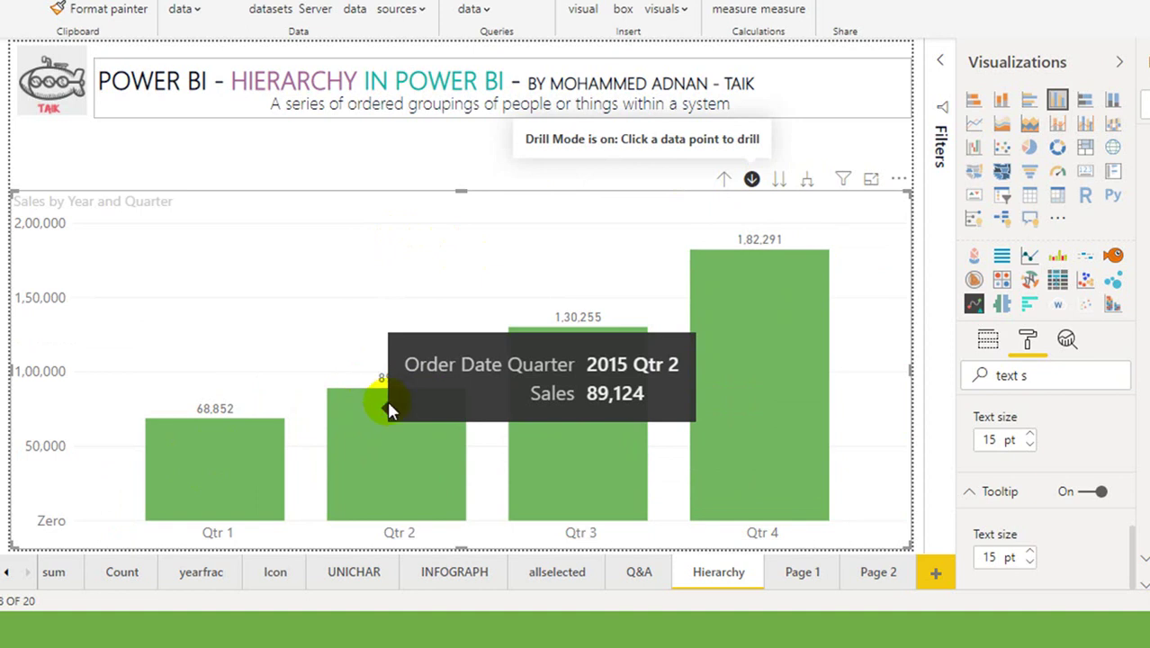
{"action": "left_click", "coordinate": [576, 455]}
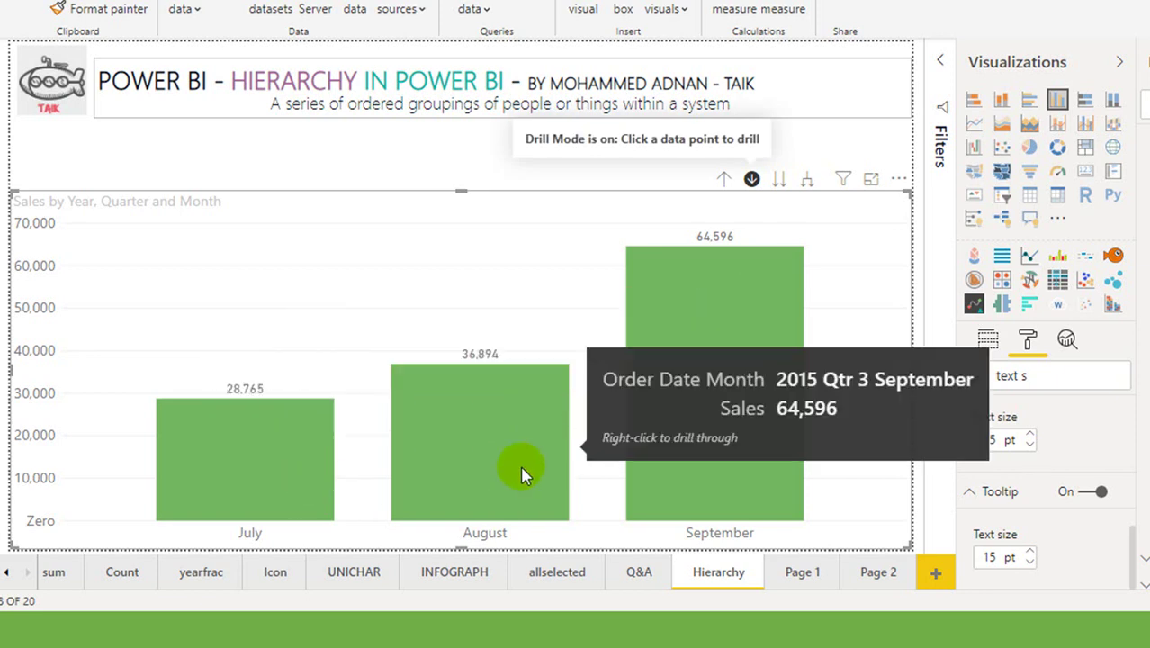
{"action": "left_click", "coordinate": [217, 456]}
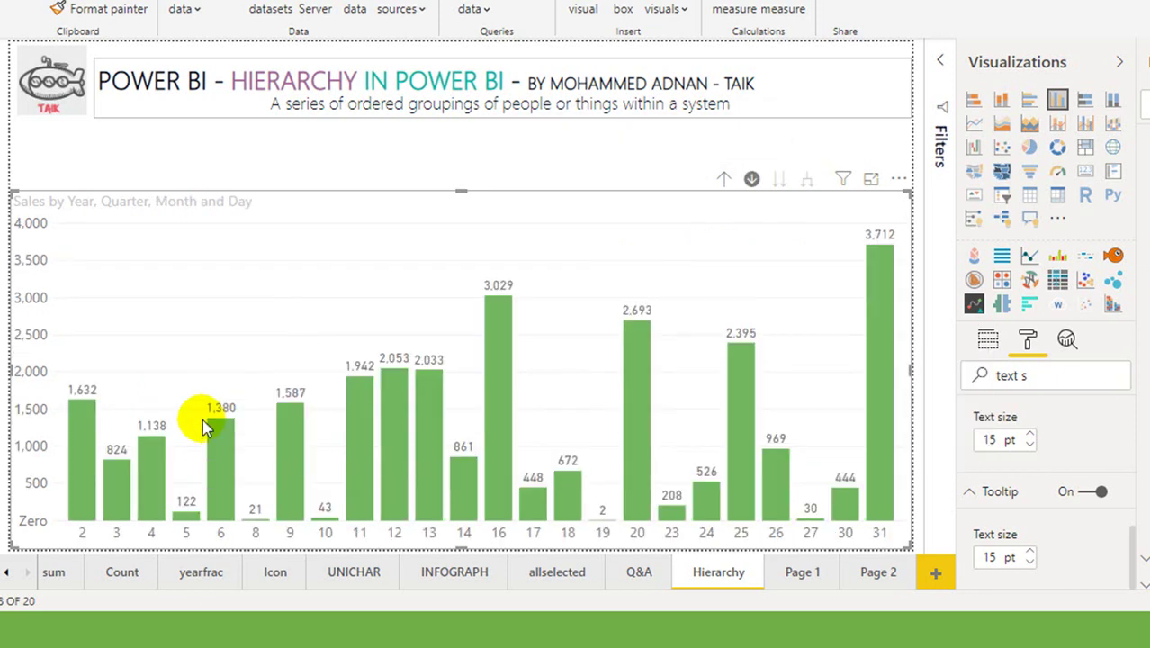
{"action": "left_click", "coordinate": [987, 342]}
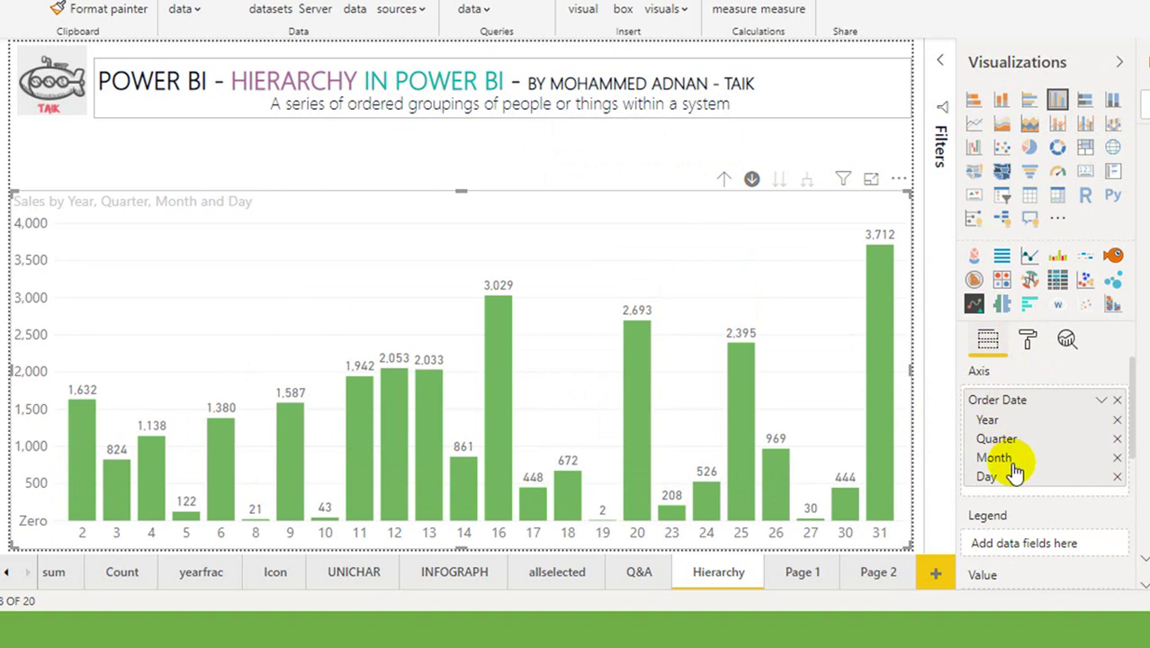
Drill the chart back up to Year, then expand all levels three times down to days.
{"action": "left_click", "coordinate": [725, 180]}
{"action": "left_click", "coordinate": [725, 182]}
{"action": "left_click", "coordinate": [725, 182]}
{"action": "left_click", "coordinate": [725, 182]}
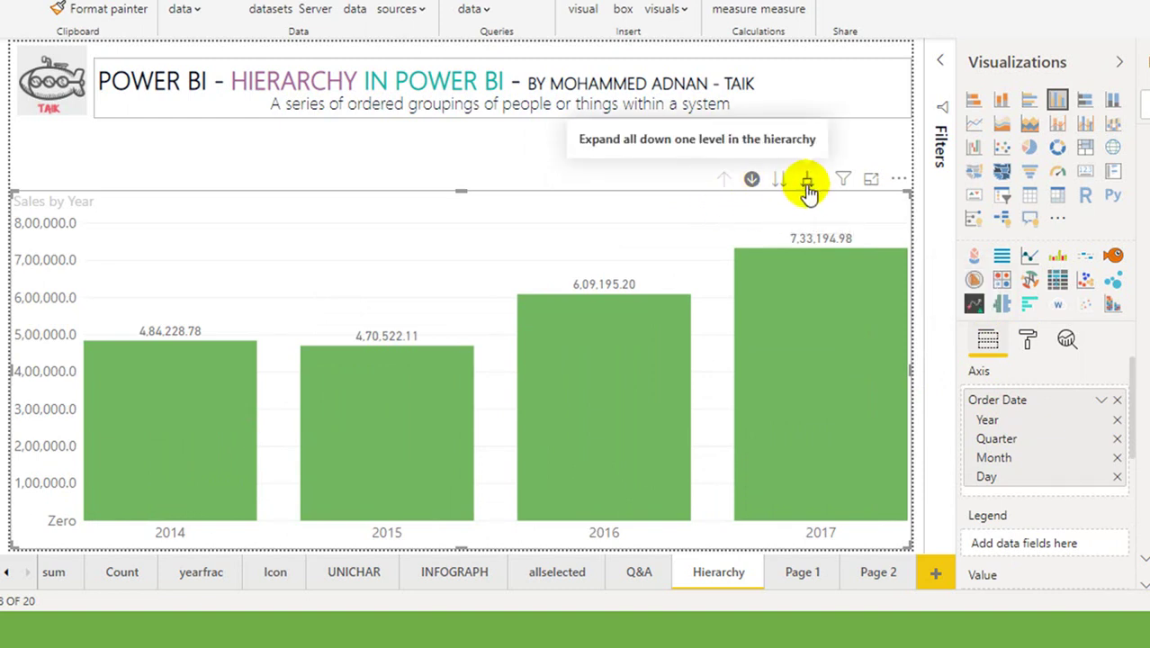
{"action": "left_click", "coordinate": [807, 183]}
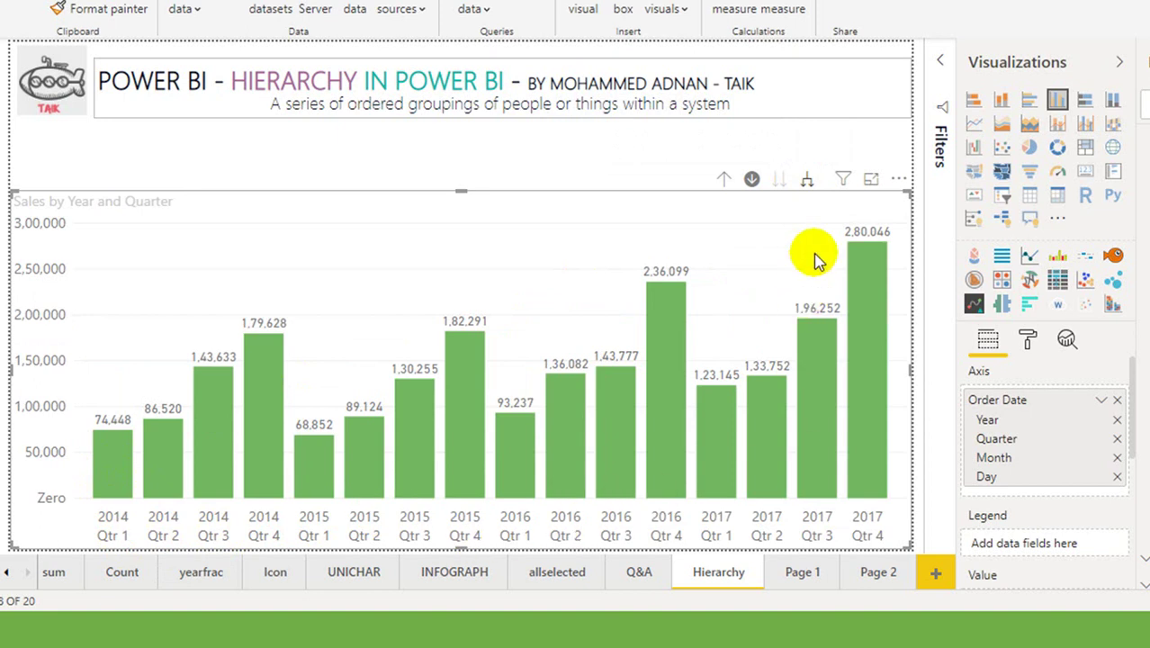
{"action": "left_click", "coordinate": [809, 184]}
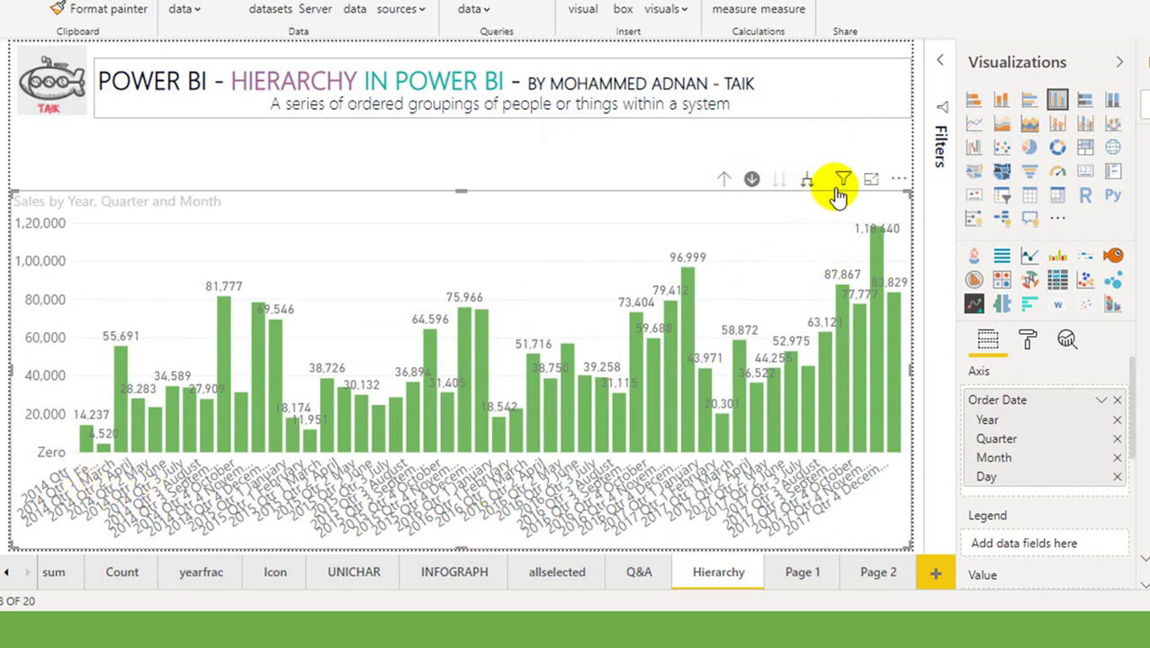
{"action": "left_click", "coordinate": [808, 184]}
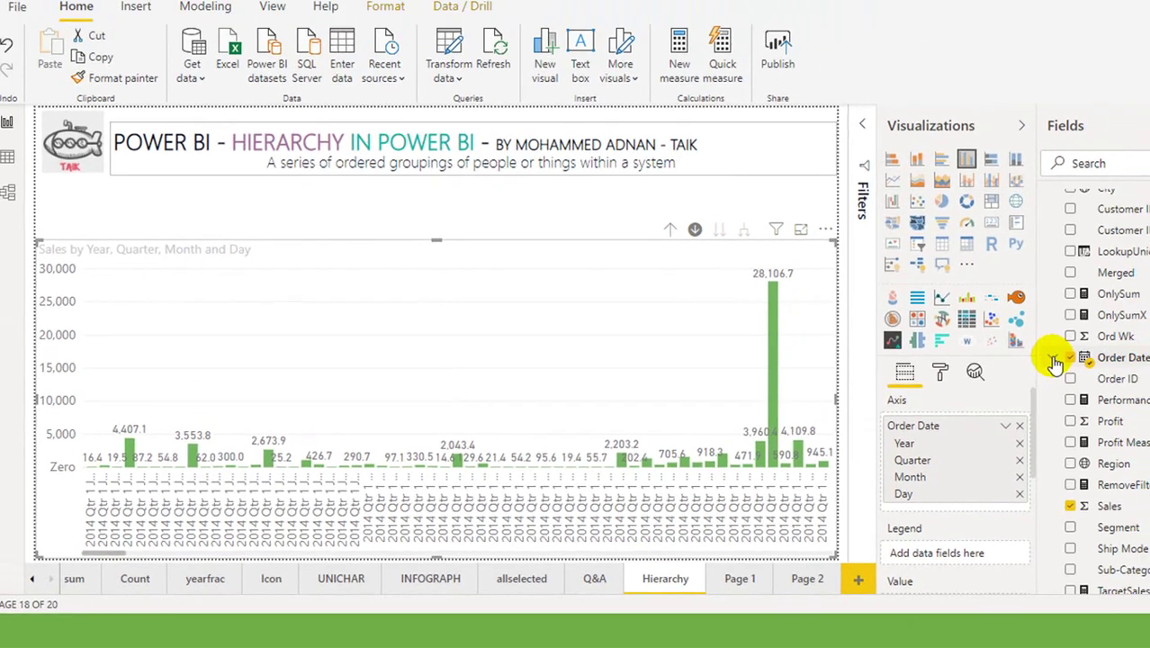
Collapse Orders, expand GenderTable, and combine State with Gender into a Gender Hierarchy.
{"action": "scroll", "coordinate": [1028, 315], "scroll_direction": "up", "scroll_amount": 5}
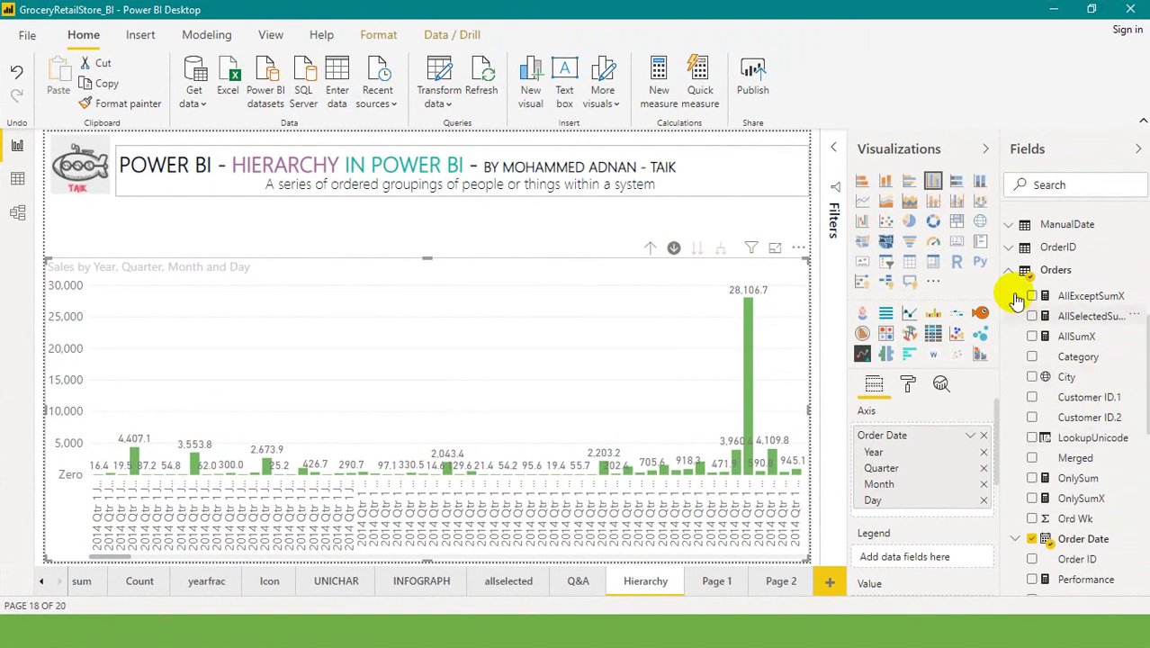
{"action": "left_click", "coordinate": [1020, 270]}
{"action": "scroll", "coordinate": [1025, 342], "scroll_direction": "up", "scroll_amount": 3}
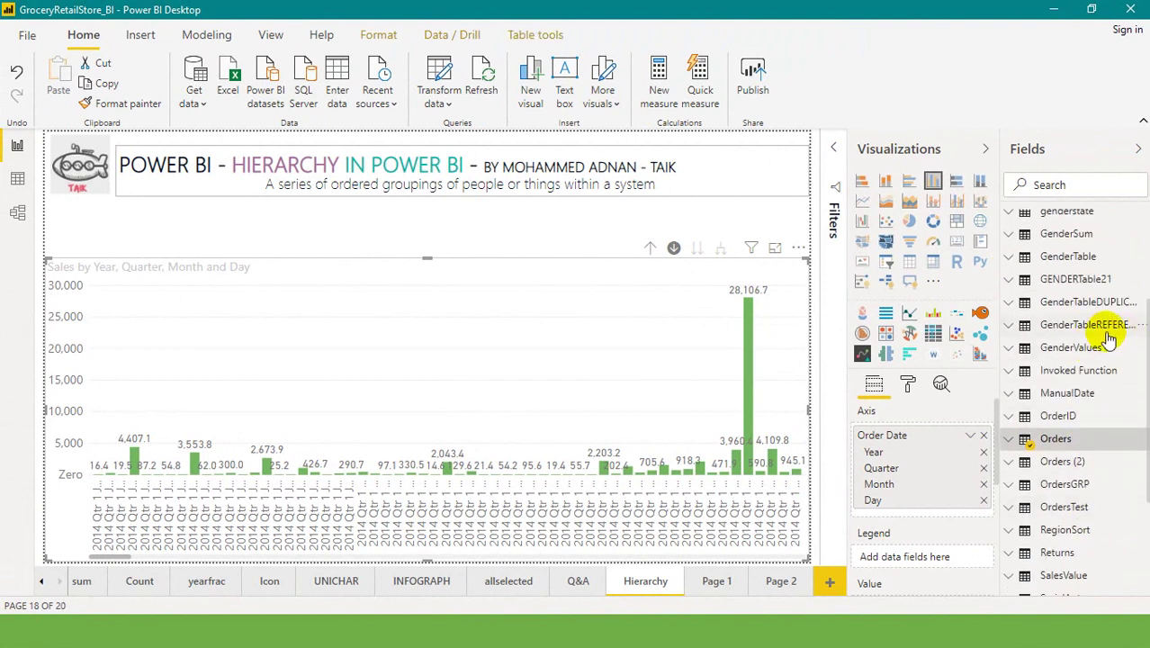
{"action": "scroll", "coordinate": [1108, 339], "scroll_direction": "up", "scroll_amount": 2}
{"action": "left_click", "coordinate": [1086, 341]}
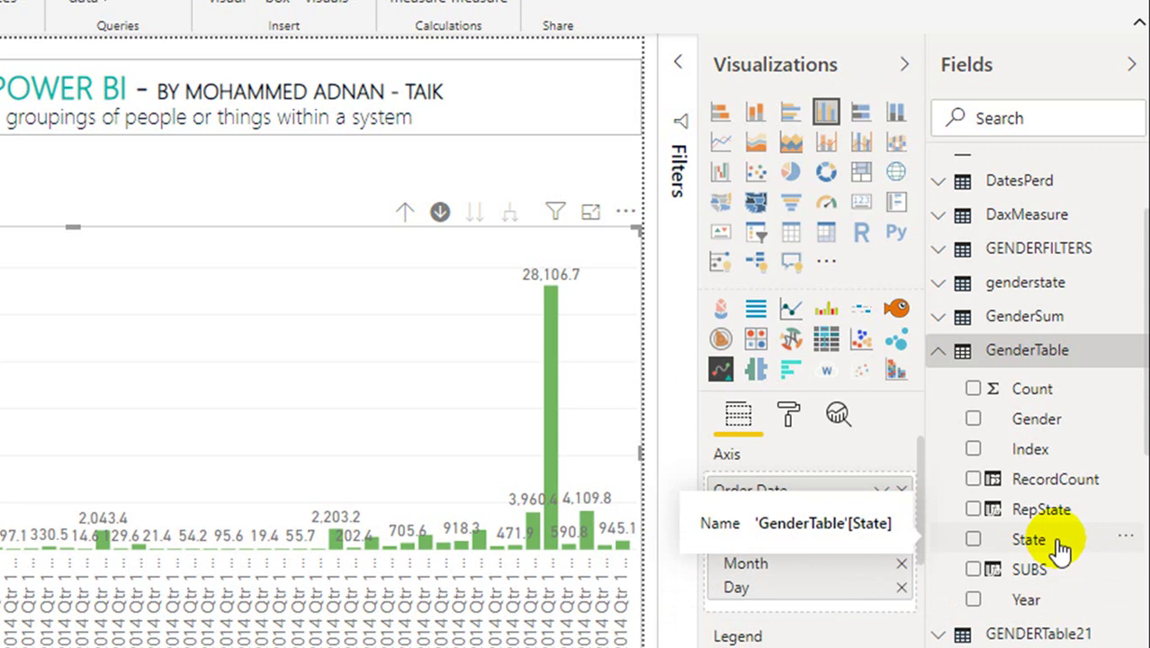
{"action": "left_click_drag", "start_coordinate": [1061, 544], "coordinate": [1078, 433]}
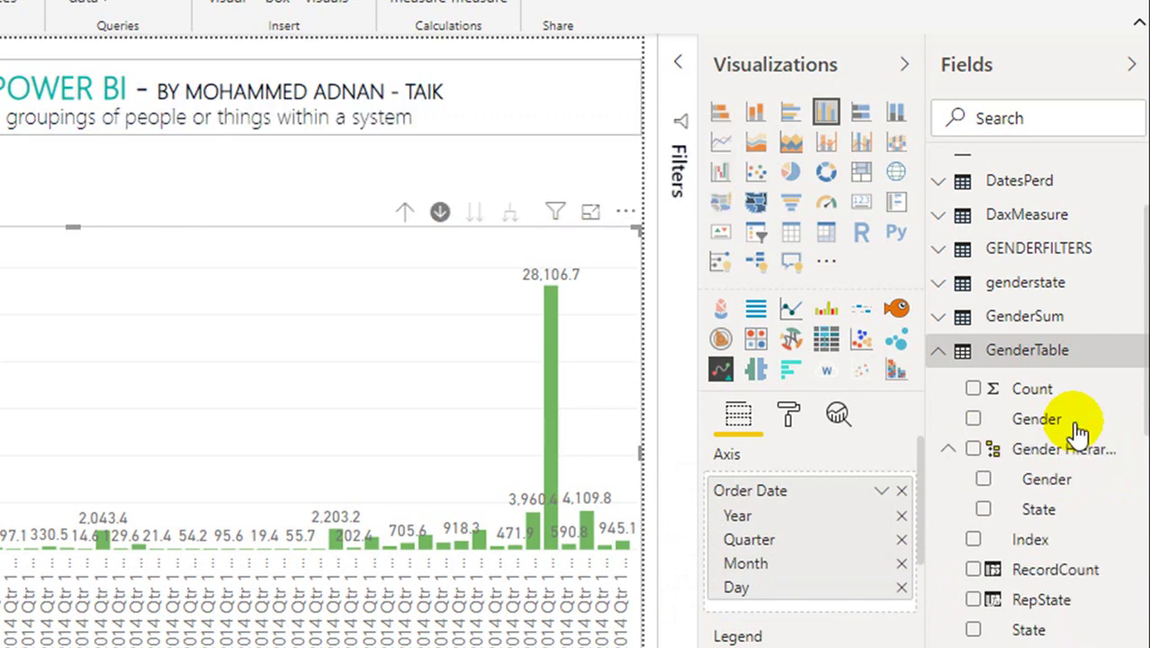
Replace Order Date with Gender Hierarchy on the axis, use Count as value, and drill into Male.
{"action": "left_click", "coordinate": [973, 449]}
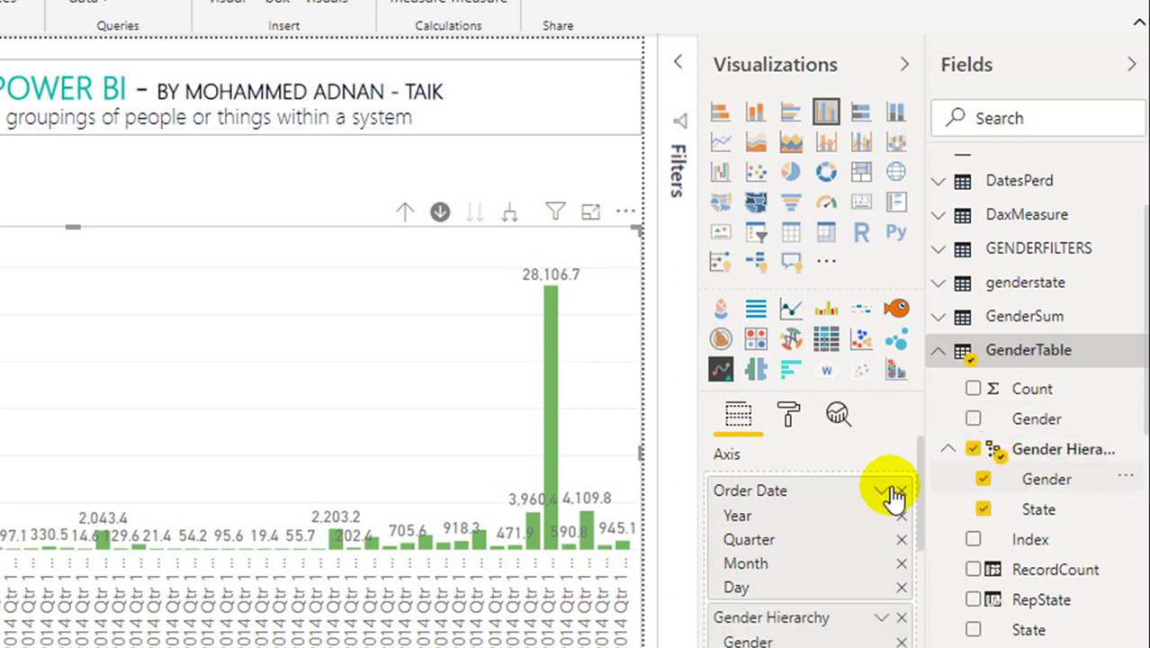
{"action": "left_click", "coordinate": [901, 490]}
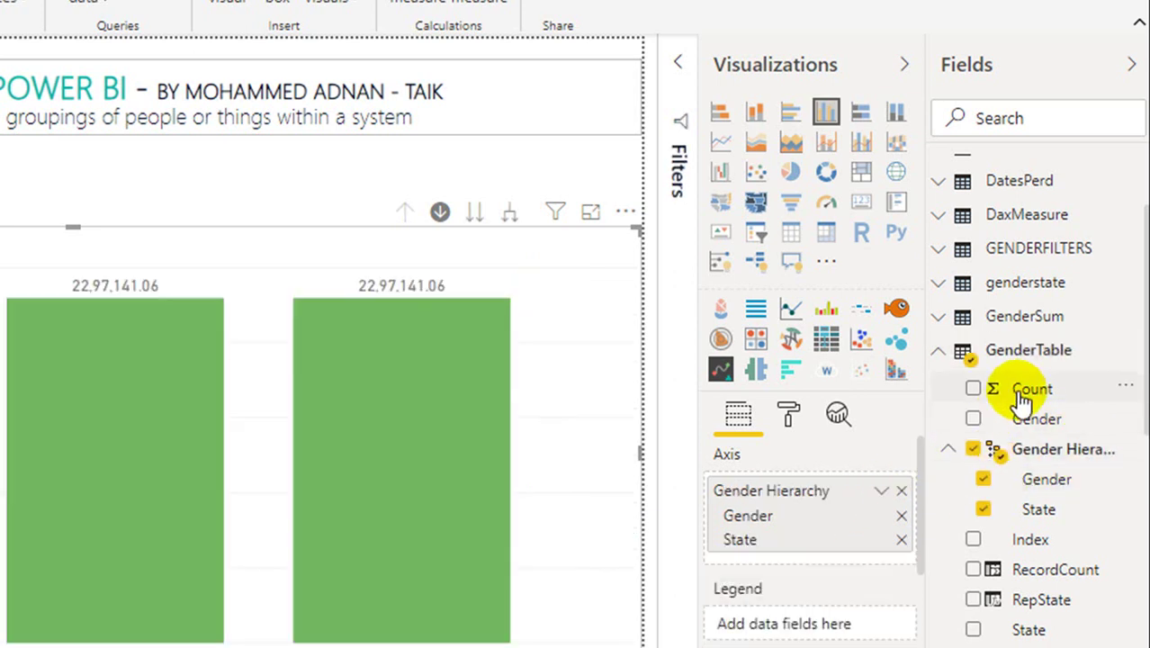
{"action": "left_click", "coordinate": [972, 388]}
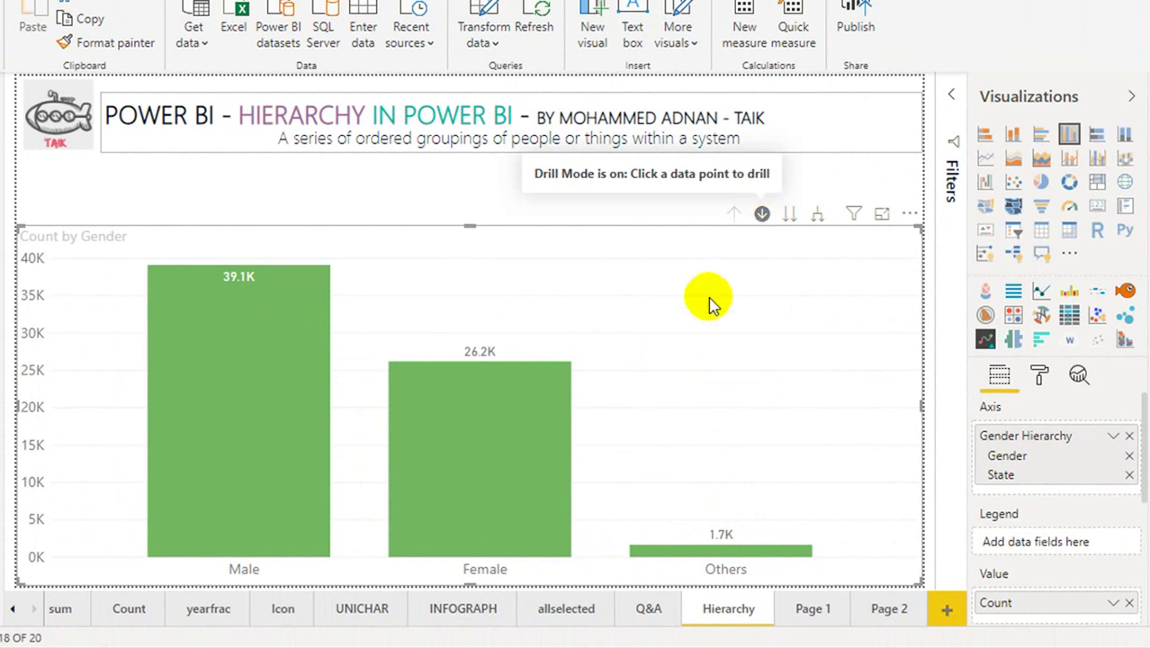
{"action": "left_click", "coordinate": [276, 468]}
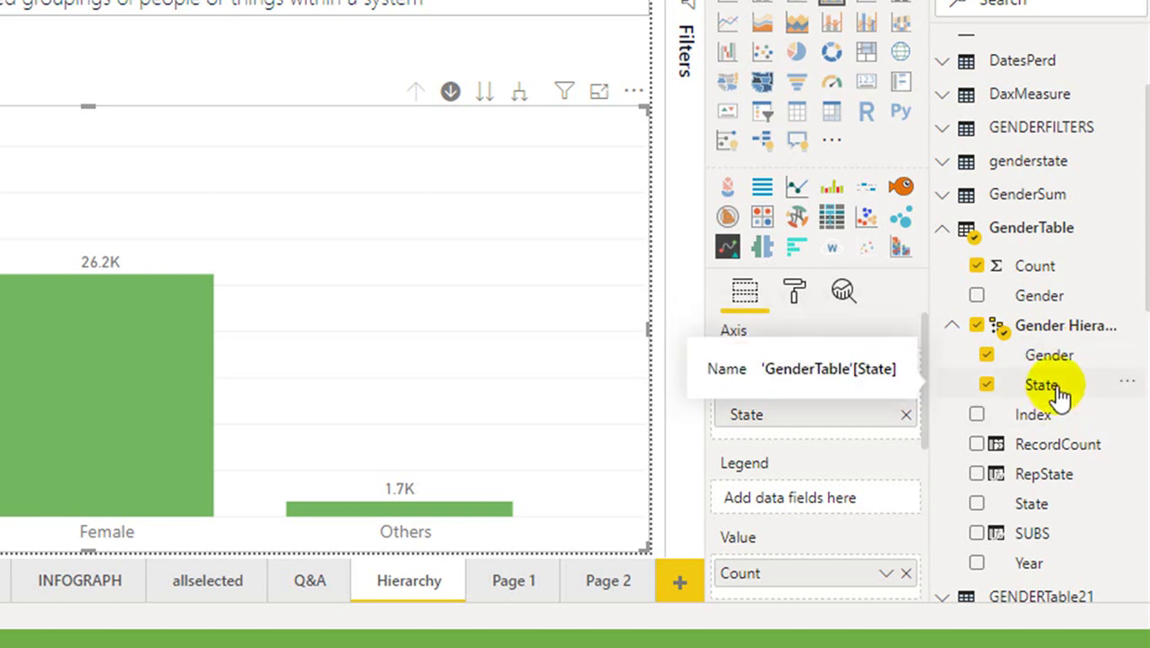
Move State above Gender in the hierarchy and re-add Gender Hierarchy to the chart axis.
{"action": "left_click_drag", "start_coordinate": [1062, 388], "coordinate": [1065, 354]}
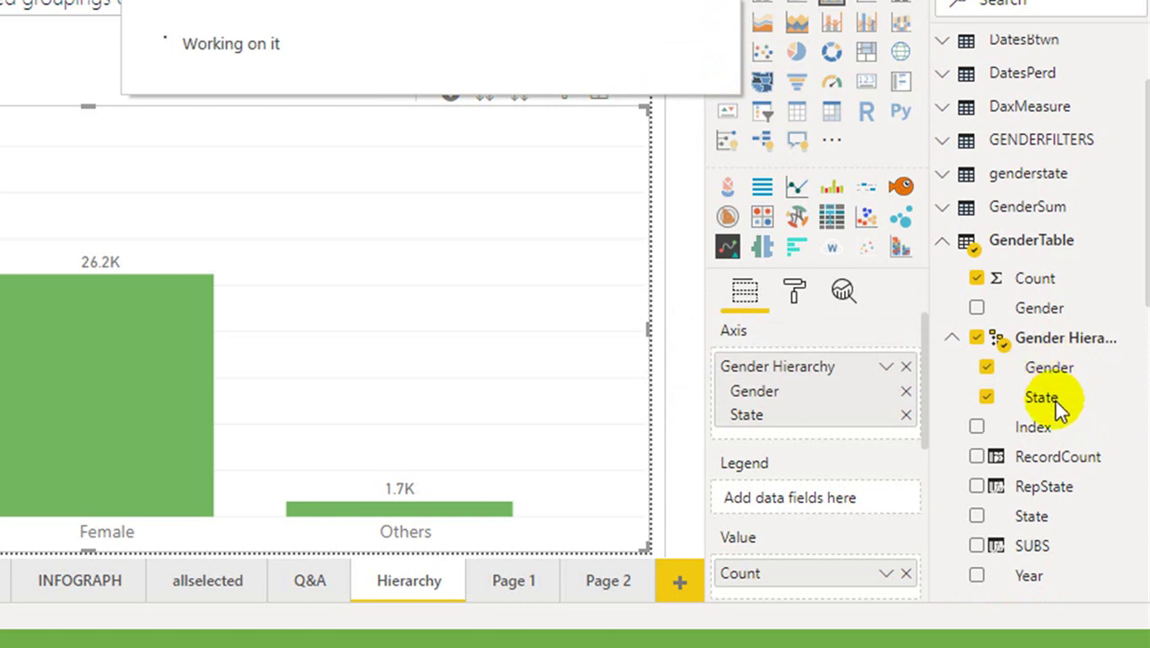
{"action": "left_click", "coordinate": [906, 367]}
{"action": "left_click", "coordinate": [976, 338]}
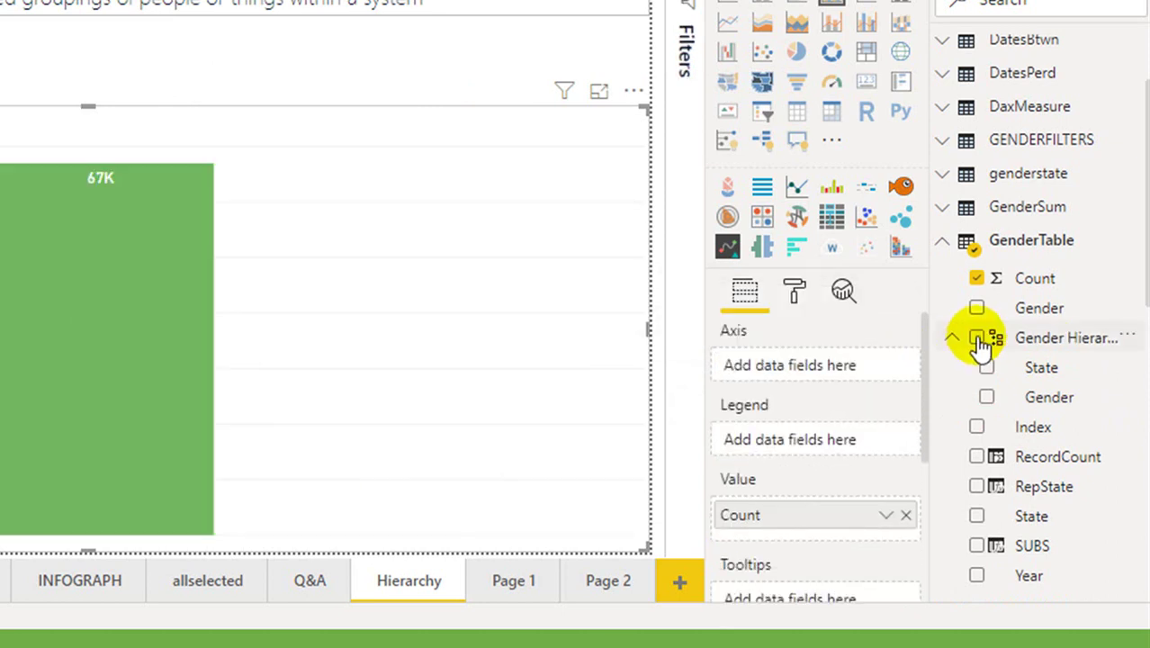
{"action": "left_click", "coordinate": [976, 338]}
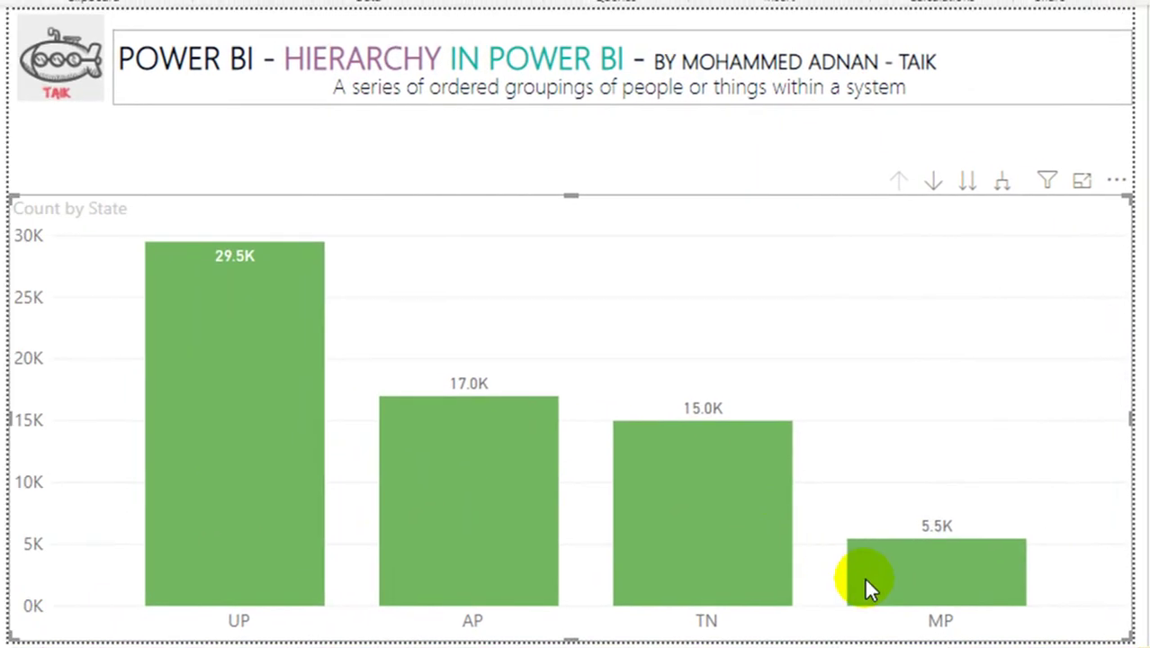
Enable drill-down, drill into MP, drill back up, then drill into the AP bar.
{"action": "left_click", "coordinate": [700, 493]}
{"action": "left_click", "coordinate": [931, 181]}
{"action": "left_click", "coordinate": [916, 560]}
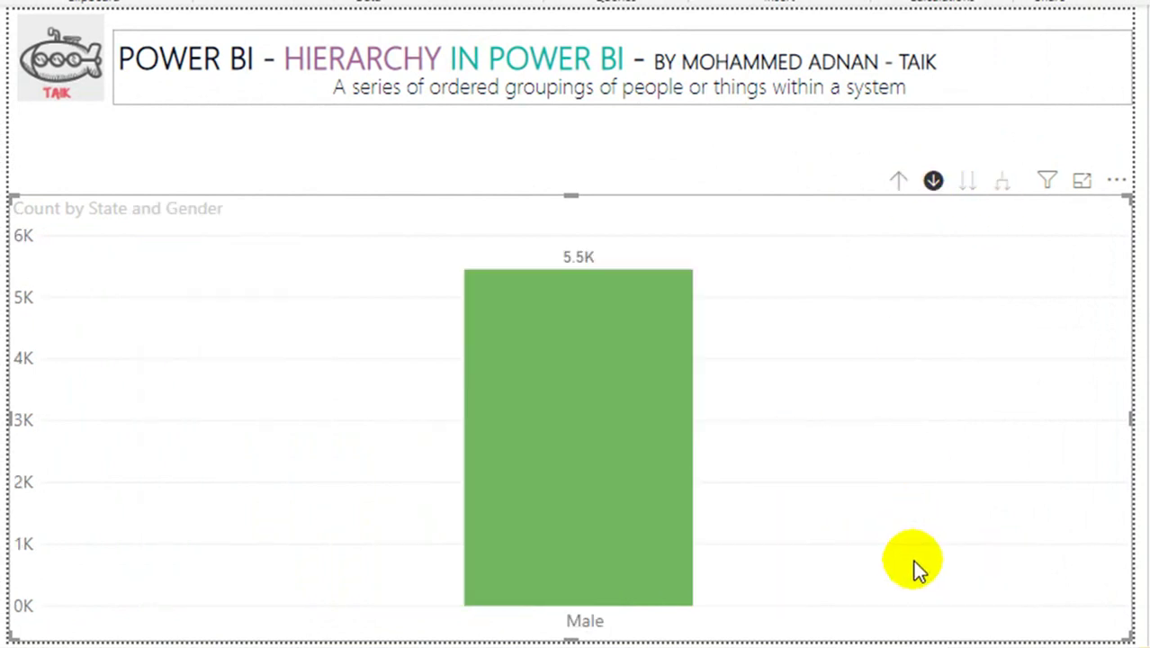
{"action": "left_click", "coordinate": [900, 182]}
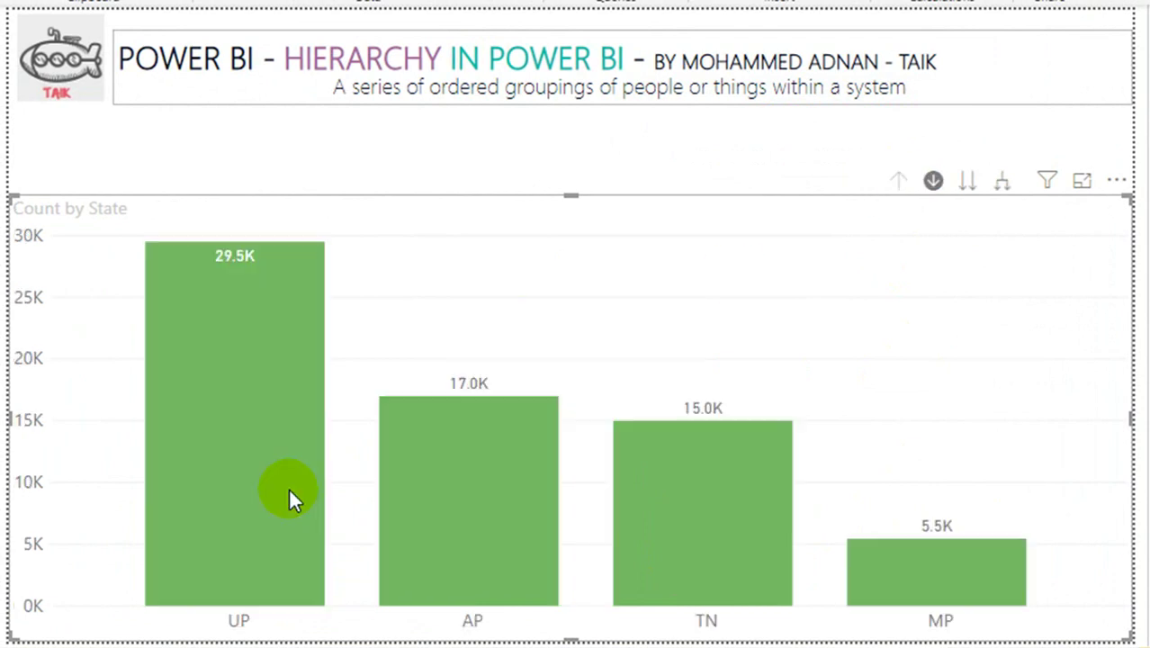
{"action": "left_click", "coordinate": [490, 396]}
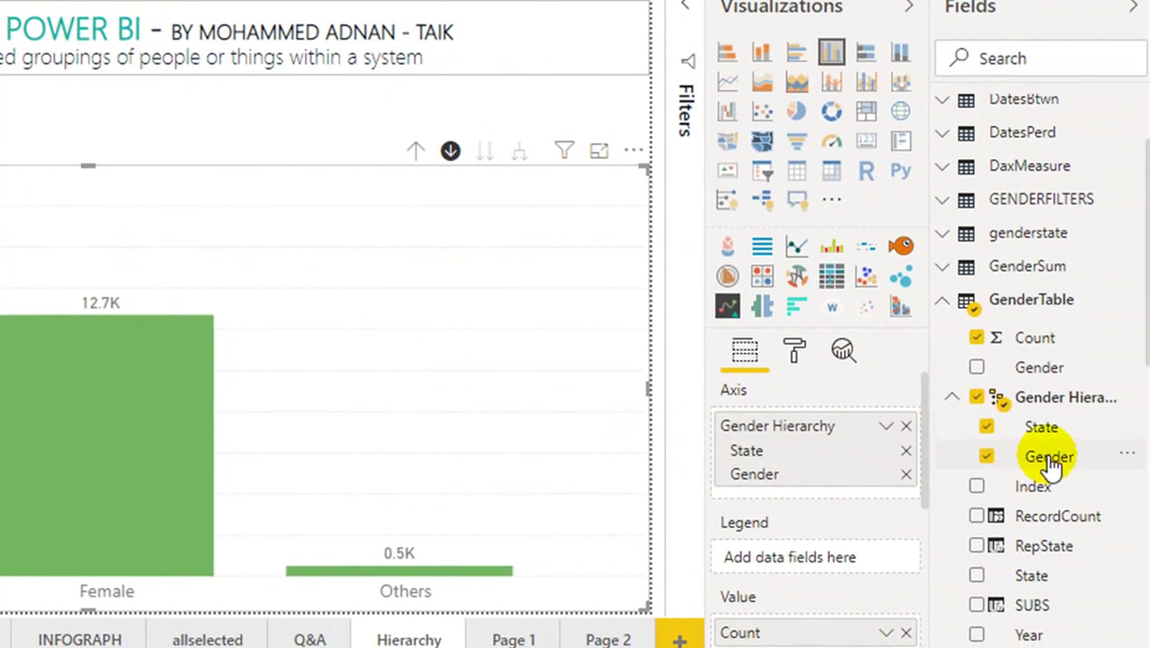
Place Year at the top of the Gender Hierarchy and re-add the hierarchy to the chart axis.
{"action": "scroll", "coordinate": [1051, 463], "scroll_direction": "down", "scroll_amount": 3}
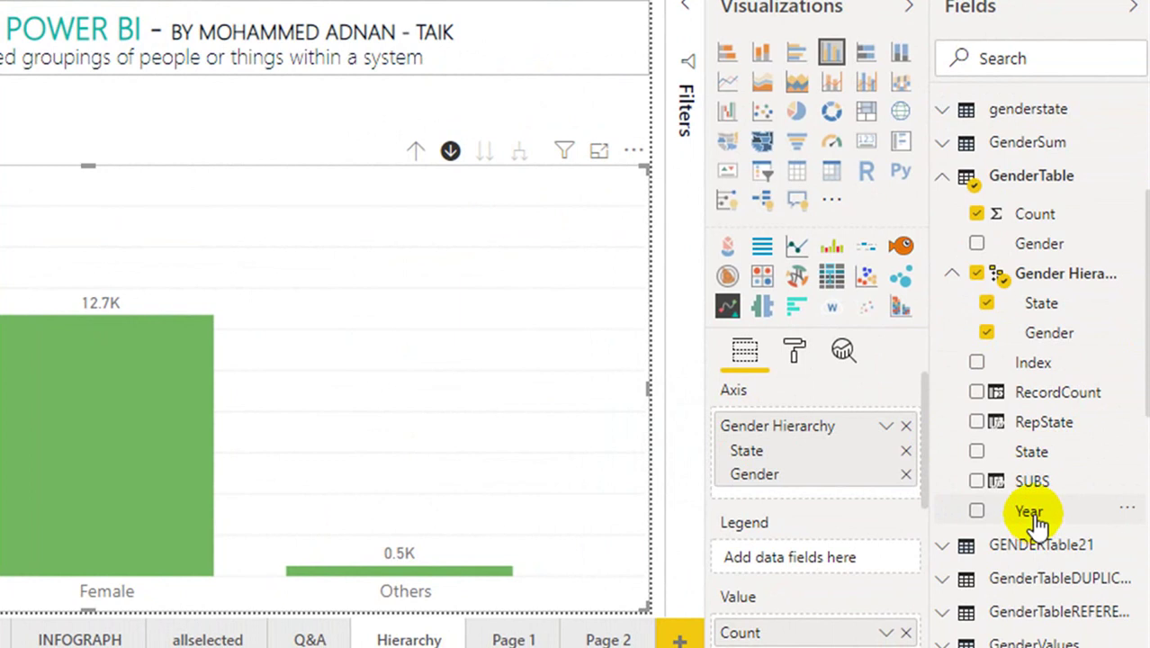
{"action": "left_click_drag", "start_coordinate": [1034, 517], "coordinate": [1064, 306]}
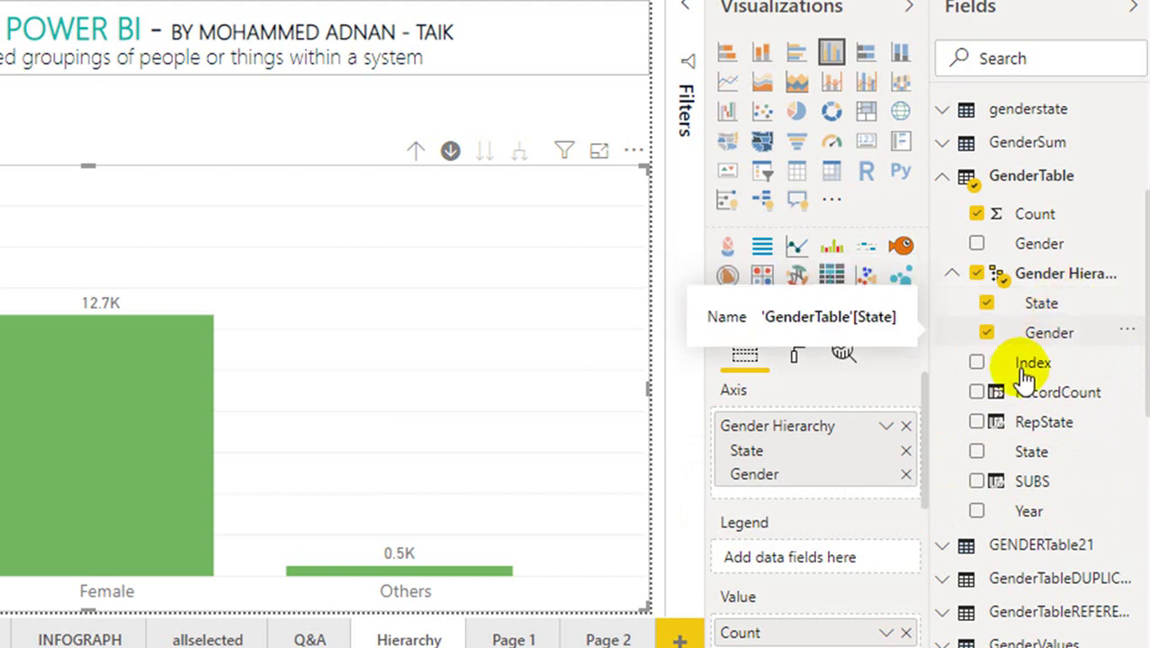
{"action": "left_click_drag", "start_coordinate": [1046, 514], "coordinate": [1067, 297]}
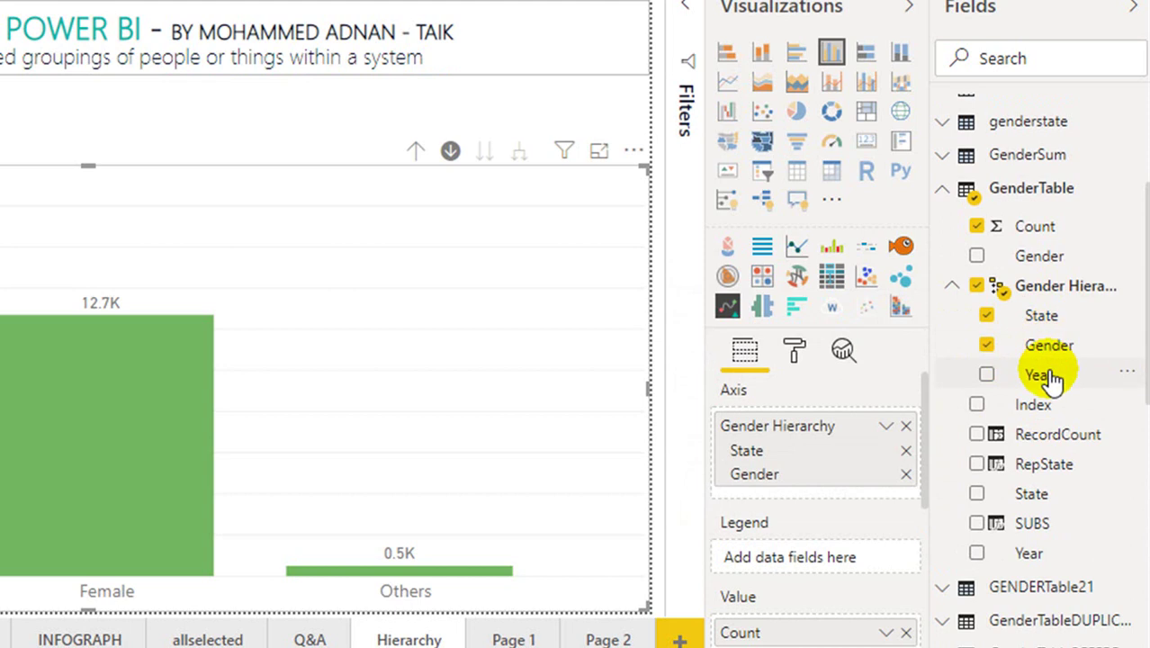
{"action": "left_click_drag", "start_coordinate": [1043, 376], "coordinate": [1061, 310]}
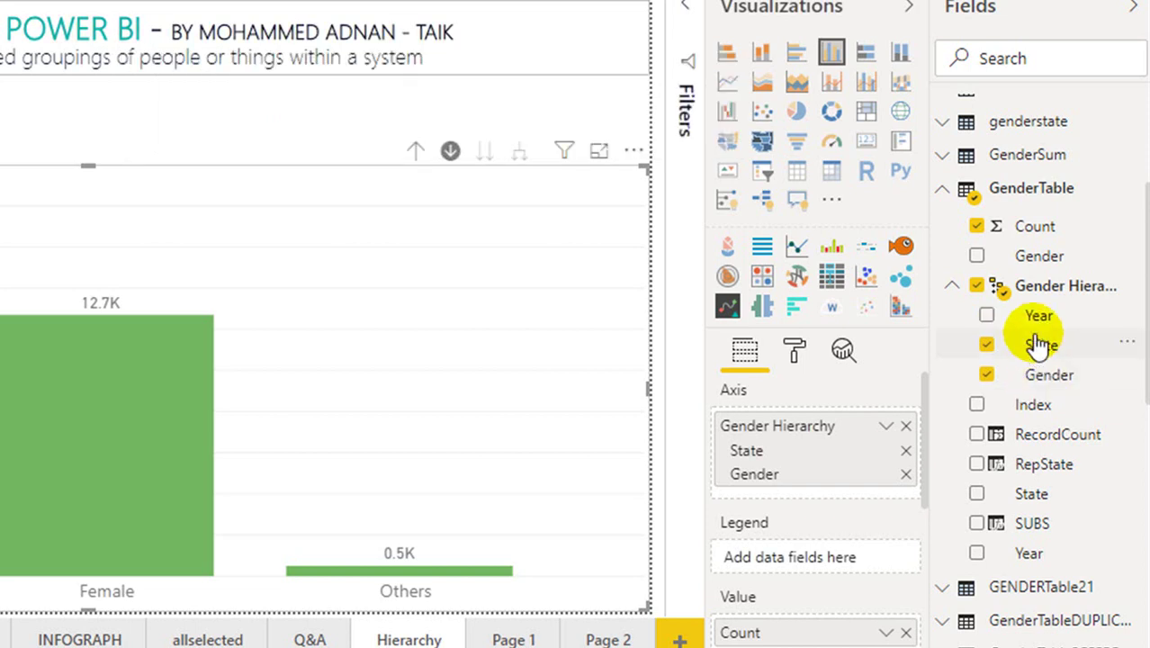
{"action": "left_click", "coordinate": [906, 426]}
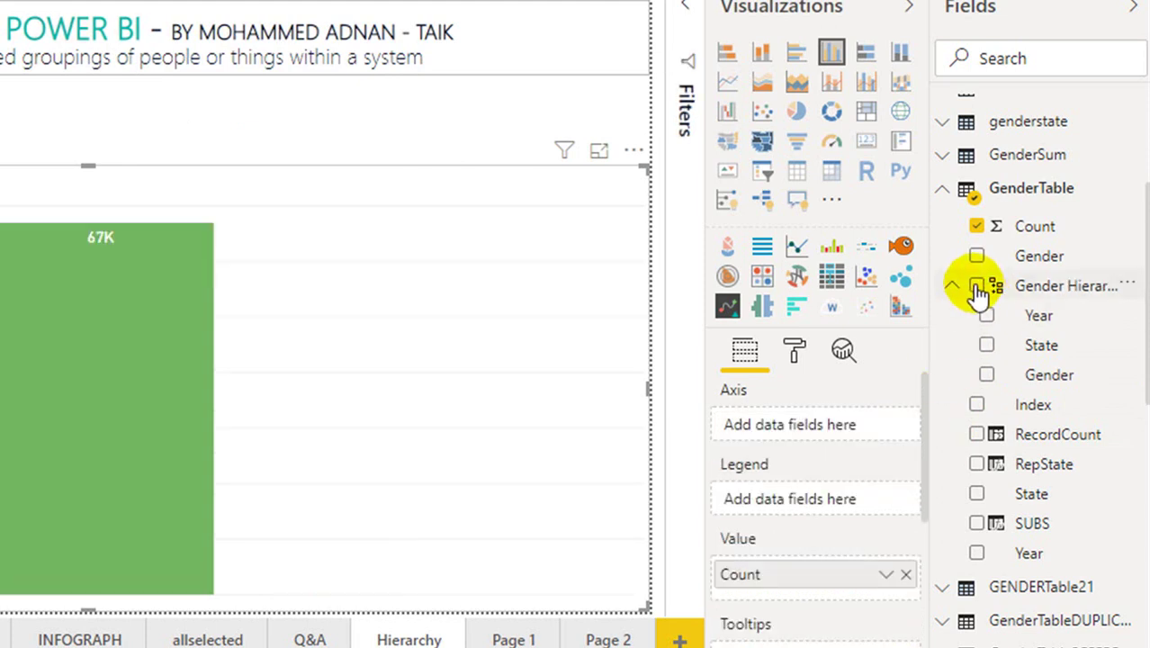
{"action": "left_click", "coordinate": [977, 286]}
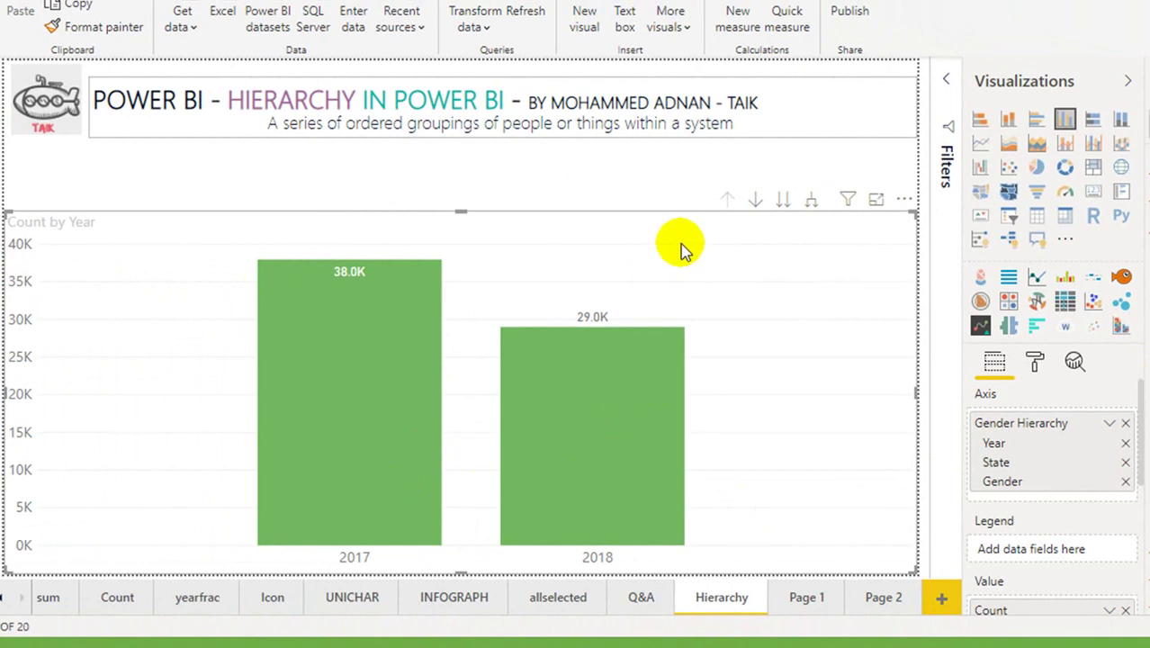
Drill into 2018 and AP, drill back up to Year, then expand all levels twice.
{"action": "left_click", "coordinate": [756, 200]}
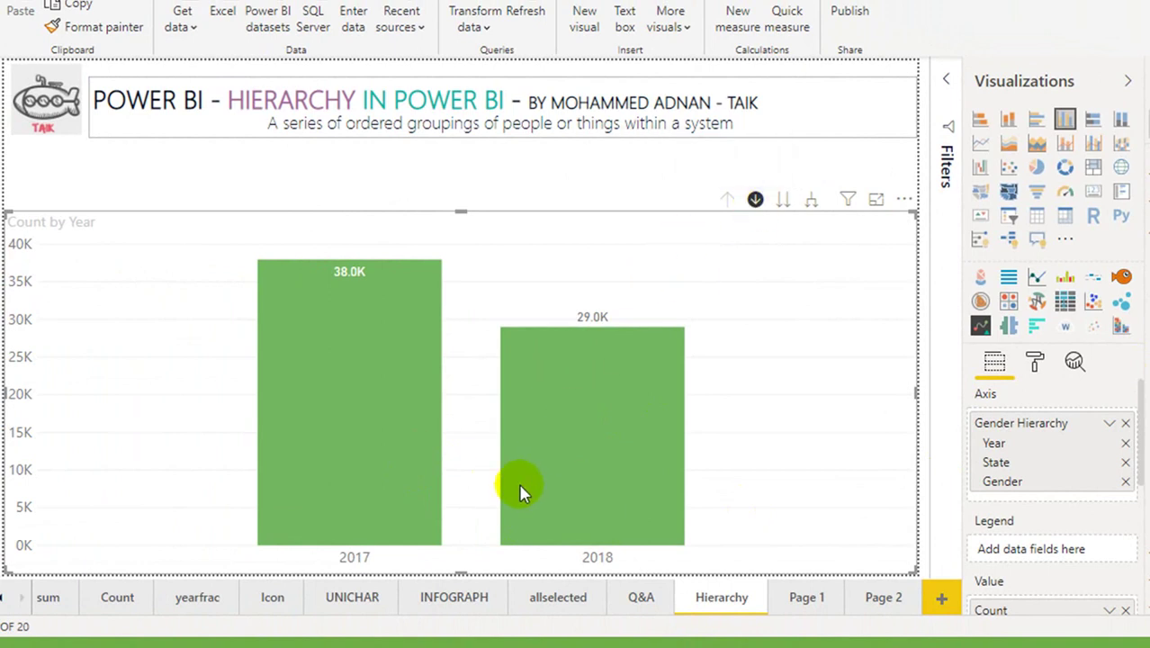
{"action": "left_click", "coordinate": [575, 439]}
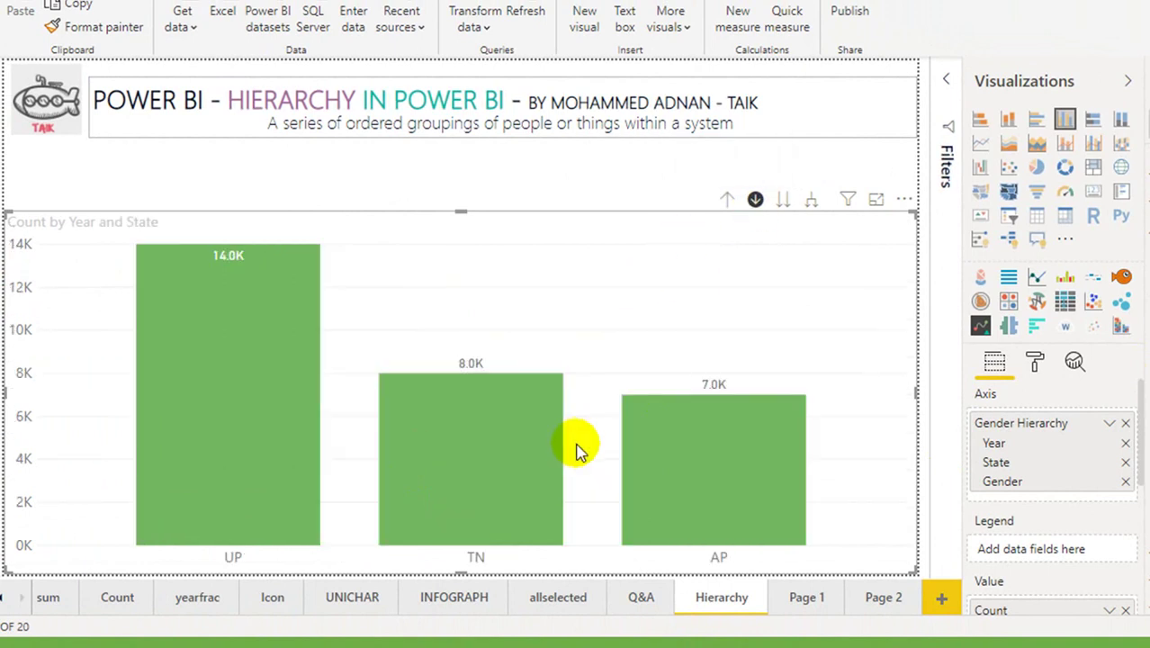
{"action": "left_click", "coordinate": [689, 461]}
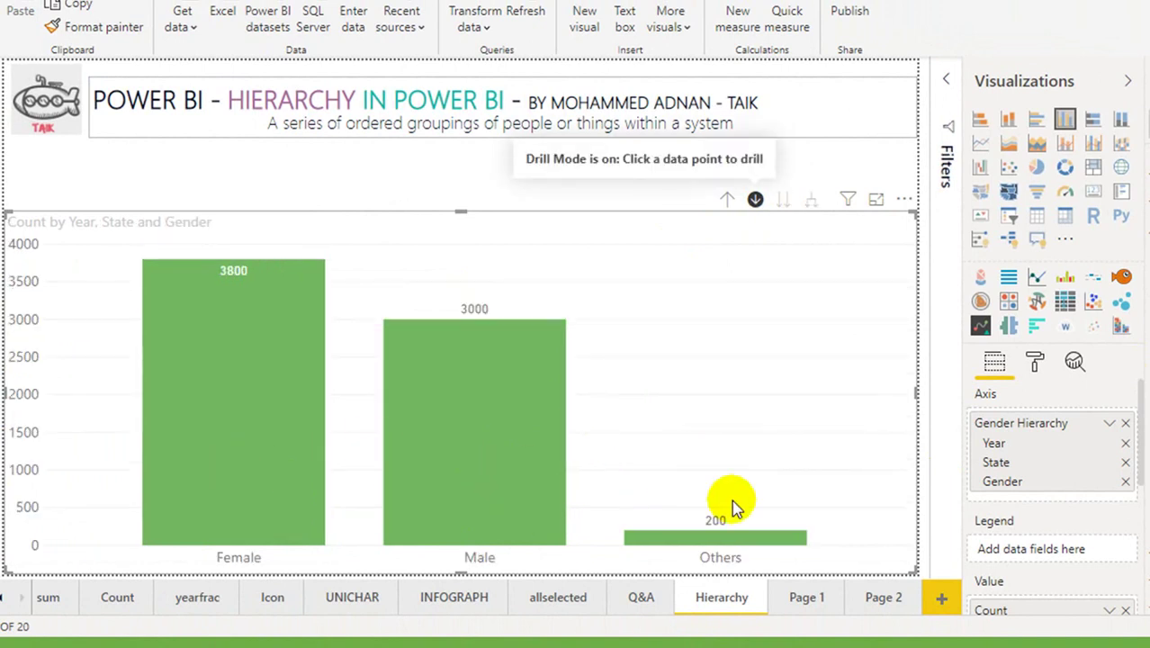
{"action": "left_click", "coordinate": [726, 200]}
{"action": "left_click", "coordinate": [727, 202]}
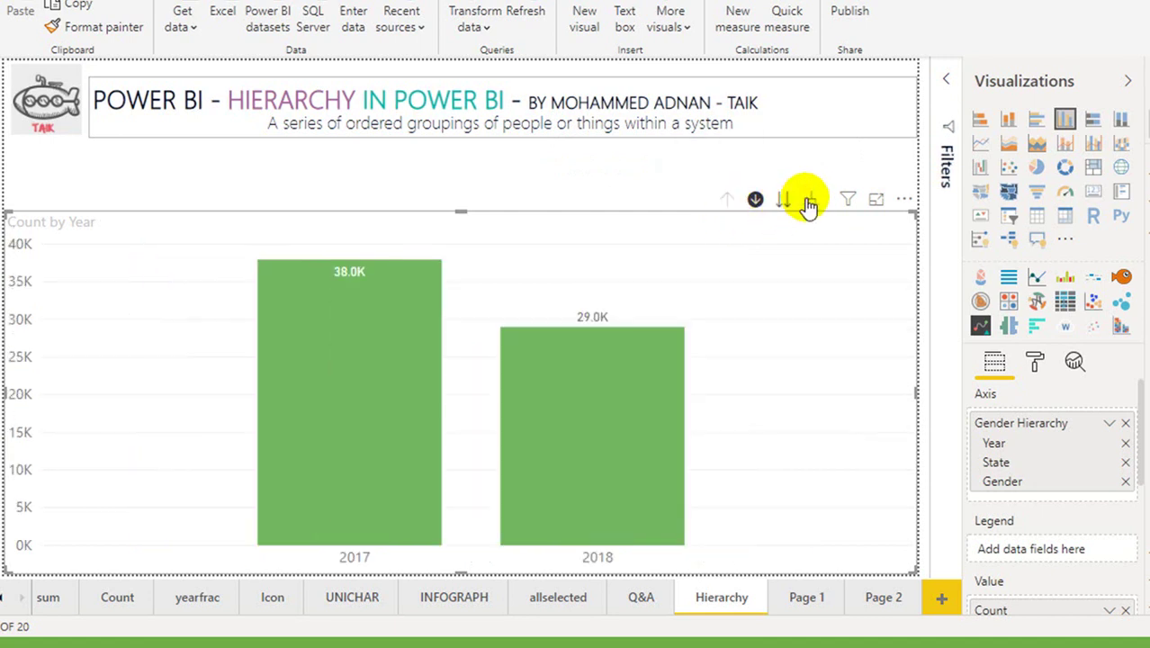
{"action": "left_click", "coordinate": [811, 201]}
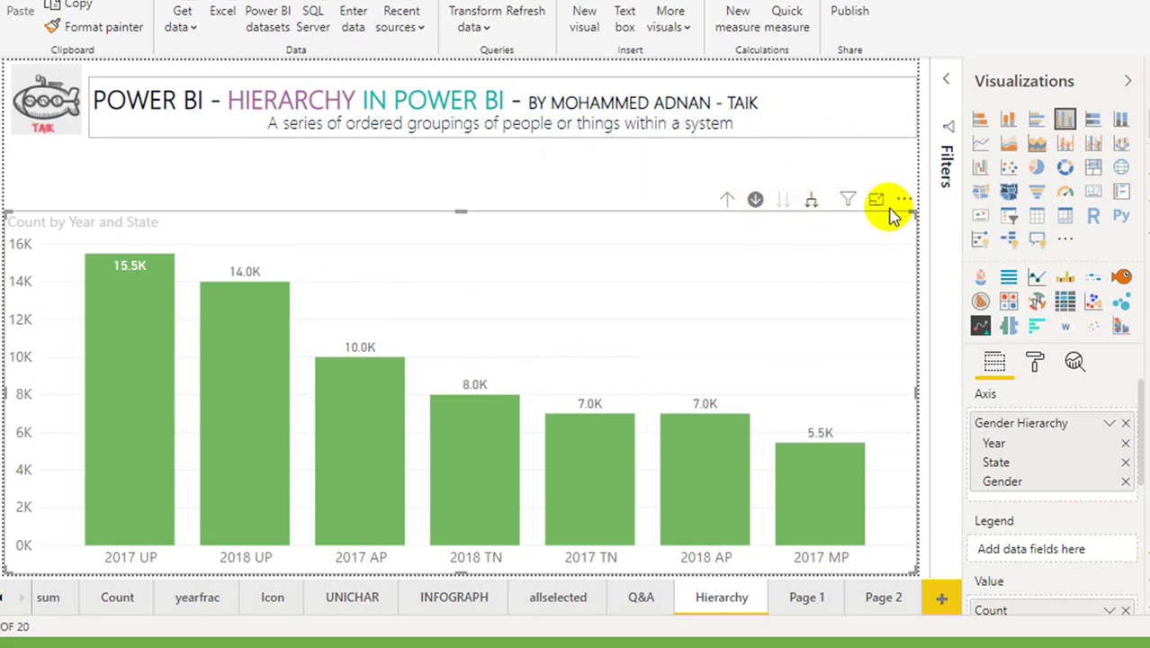
{"action": "left_click", "coordinate": [813, 202]}
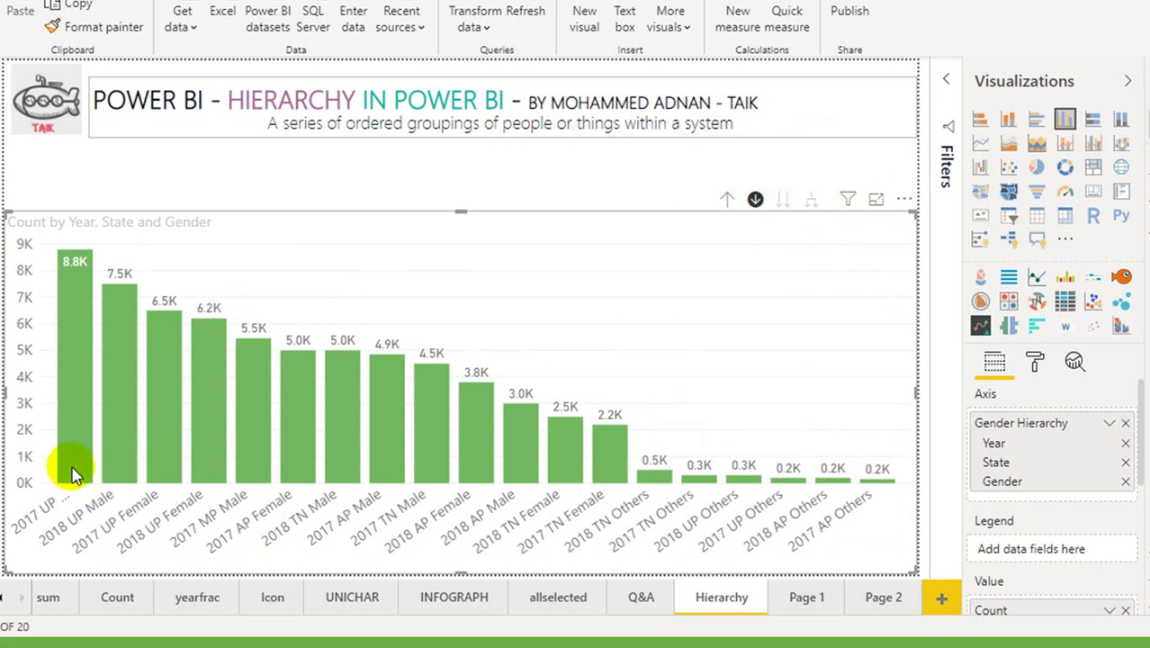